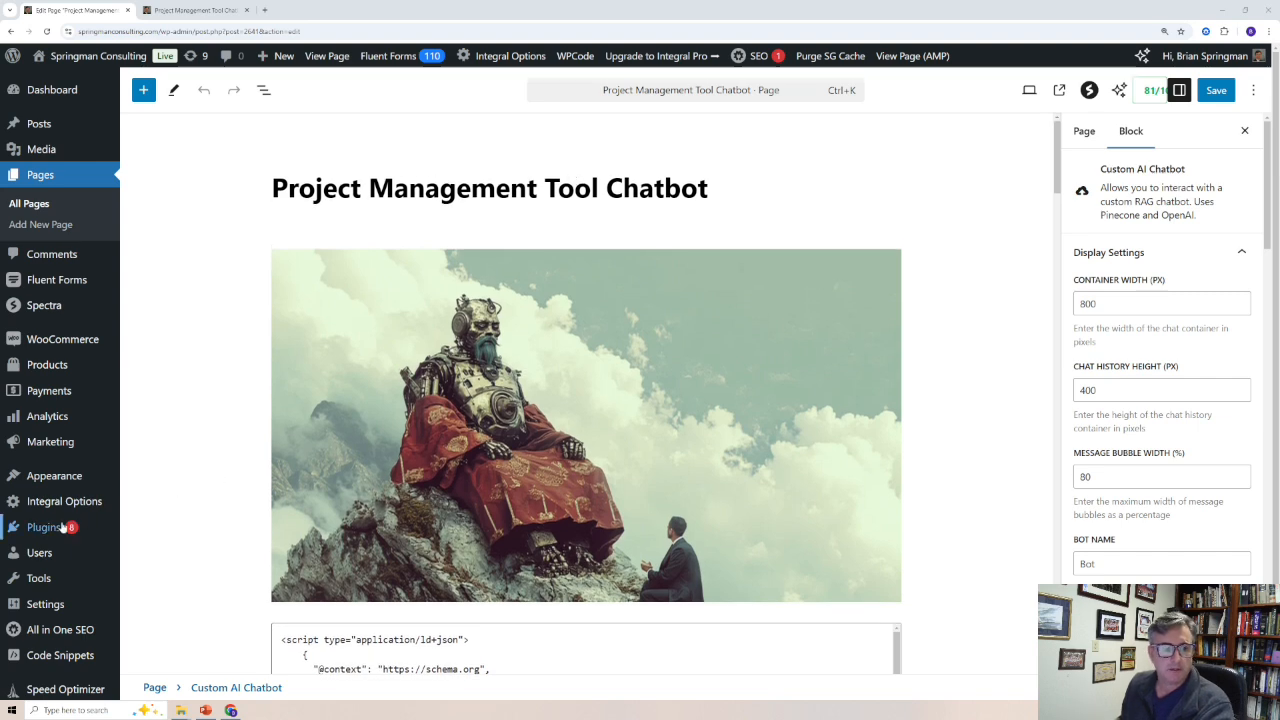
Step: Try a container width of 200 px on the Custom AI Chatbot block and restore it to 800 px
{"action": "mouse_move", "coordinate": [43, 537]}
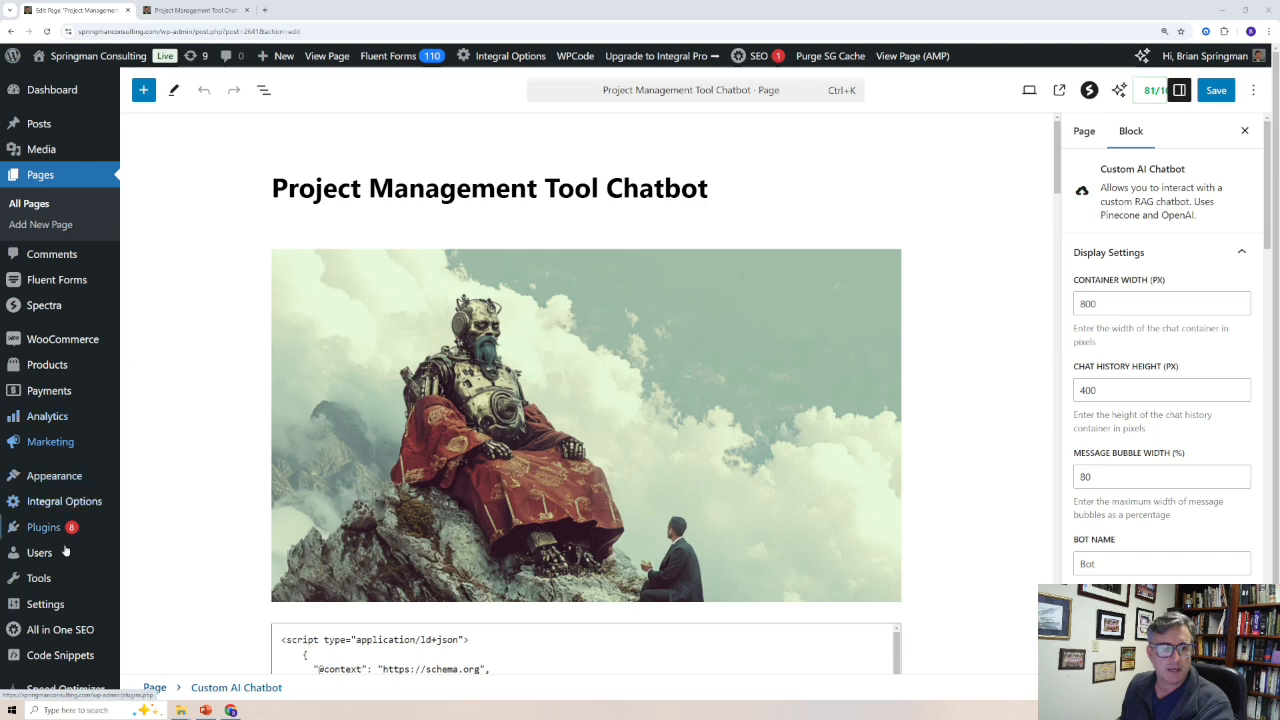
{"action": "mouse_move", "coordinate": [45, 596]}
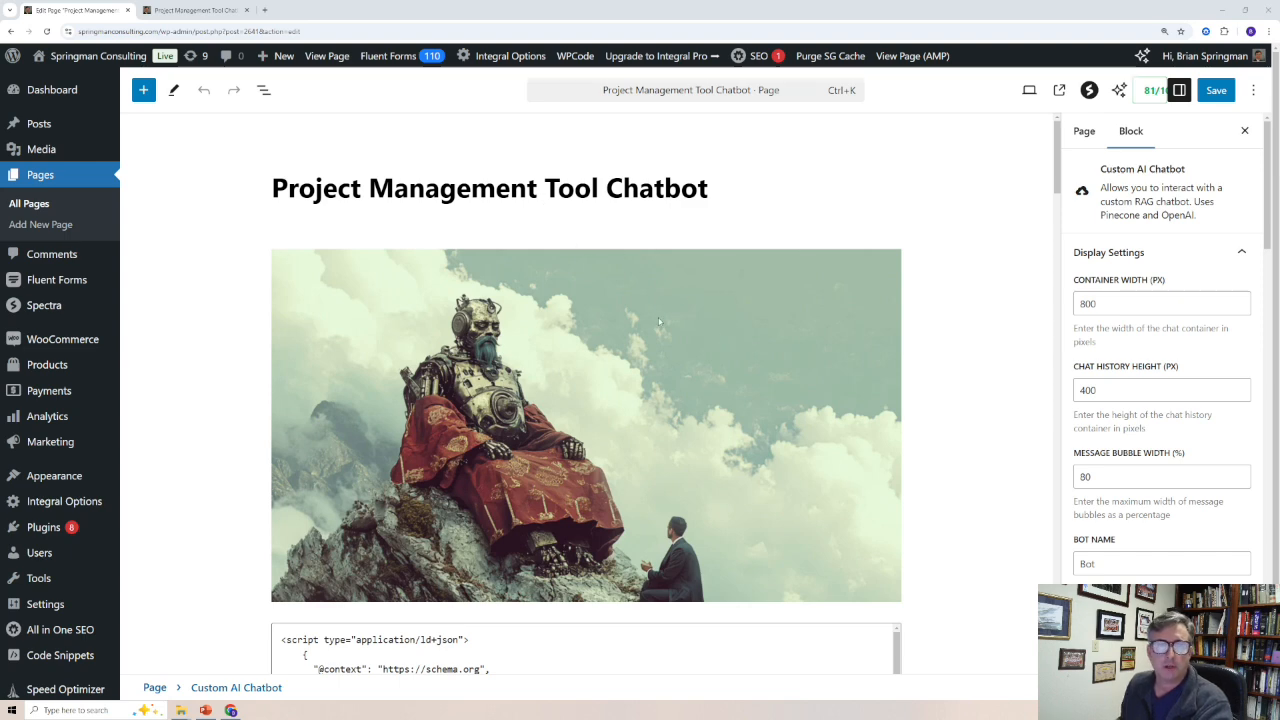
{"action": "scroll", "coordinate": [667, 340], "scroll_direction": "down", "scroll_amount": 8}
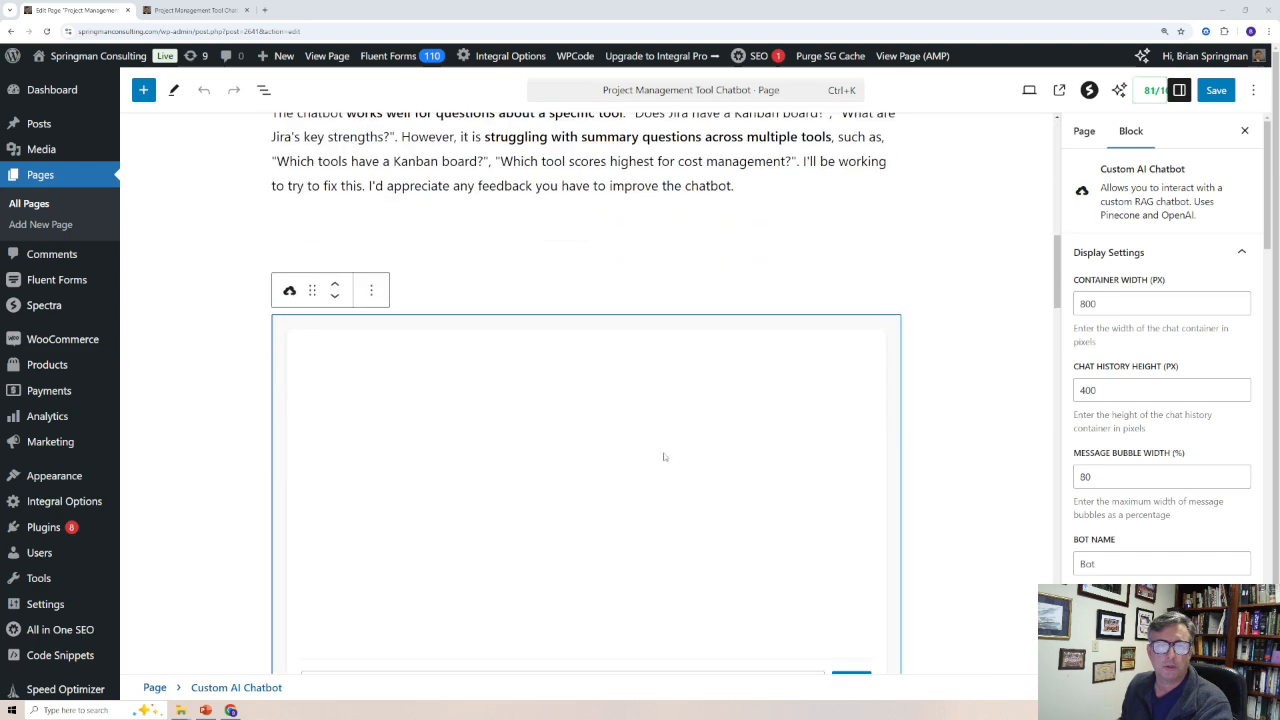
{"action": "scroll", "coordinate": [660, 443], "scroll_direction": "down", "scroll_amount": 2}
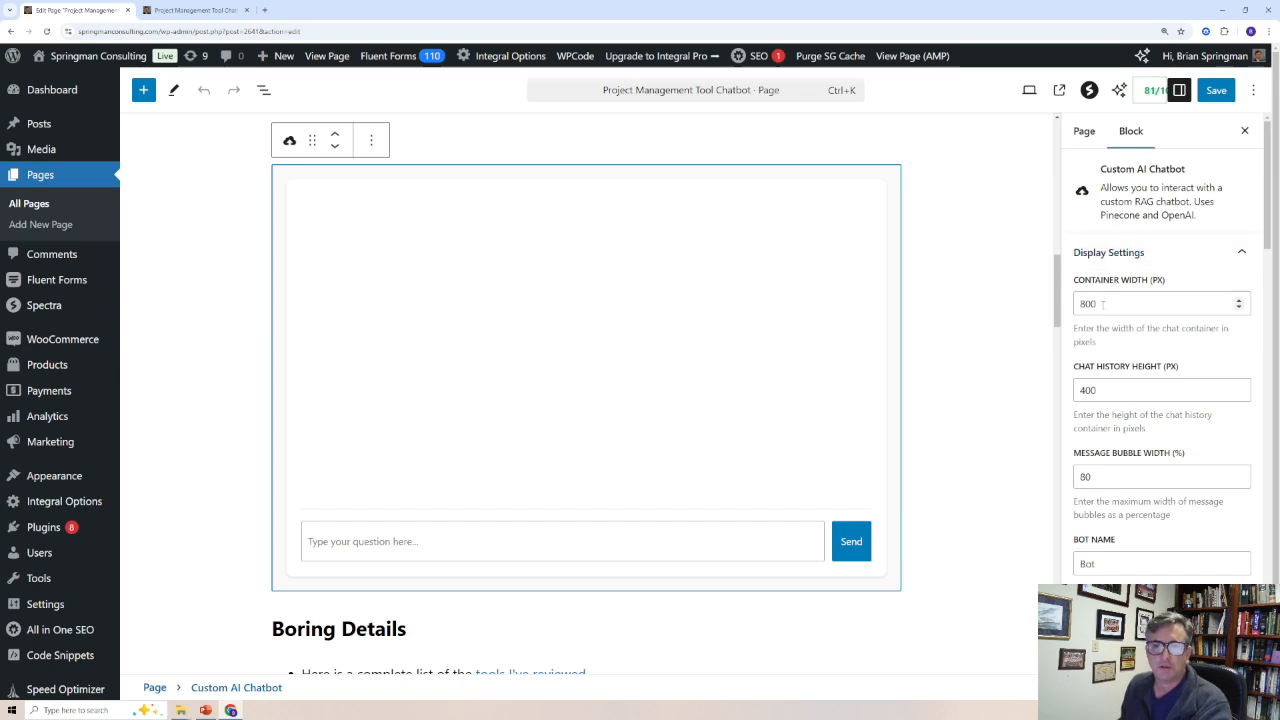
{"action": "left_click_drag", "start_coordinate": [1103, 304], "coordinate": [1075, 311]}
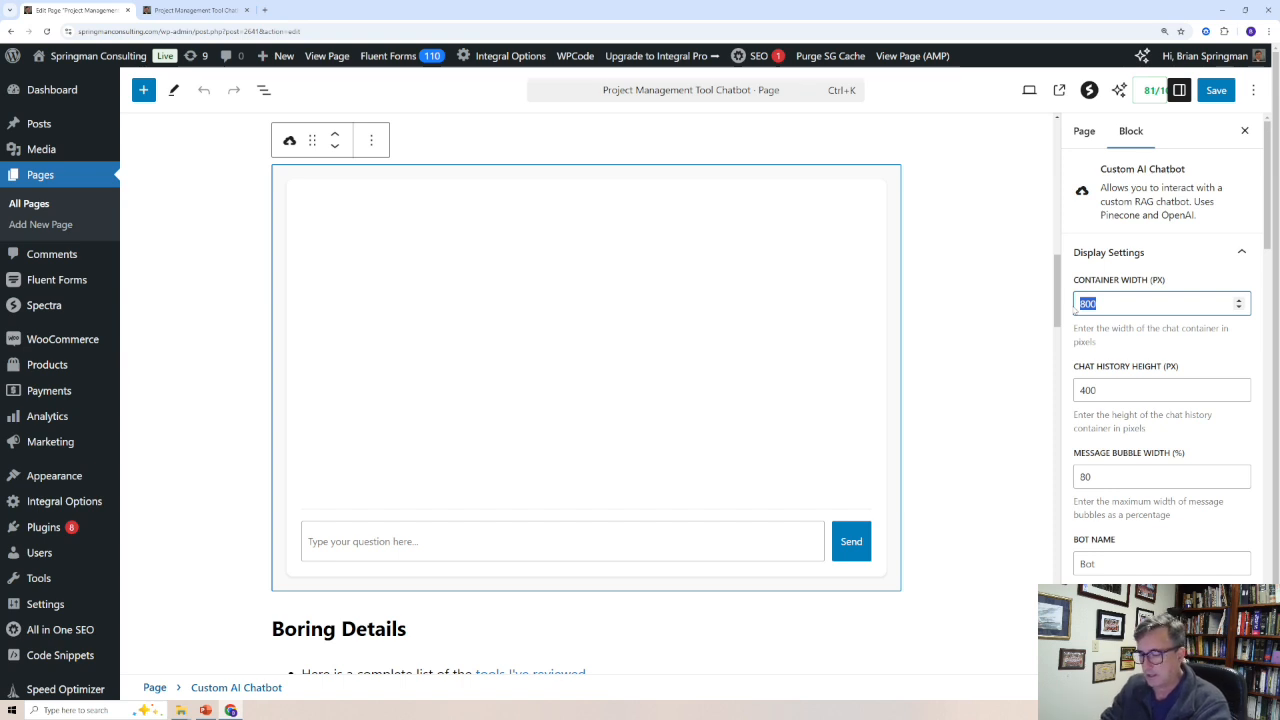
{"action": "type", "text": "200"}
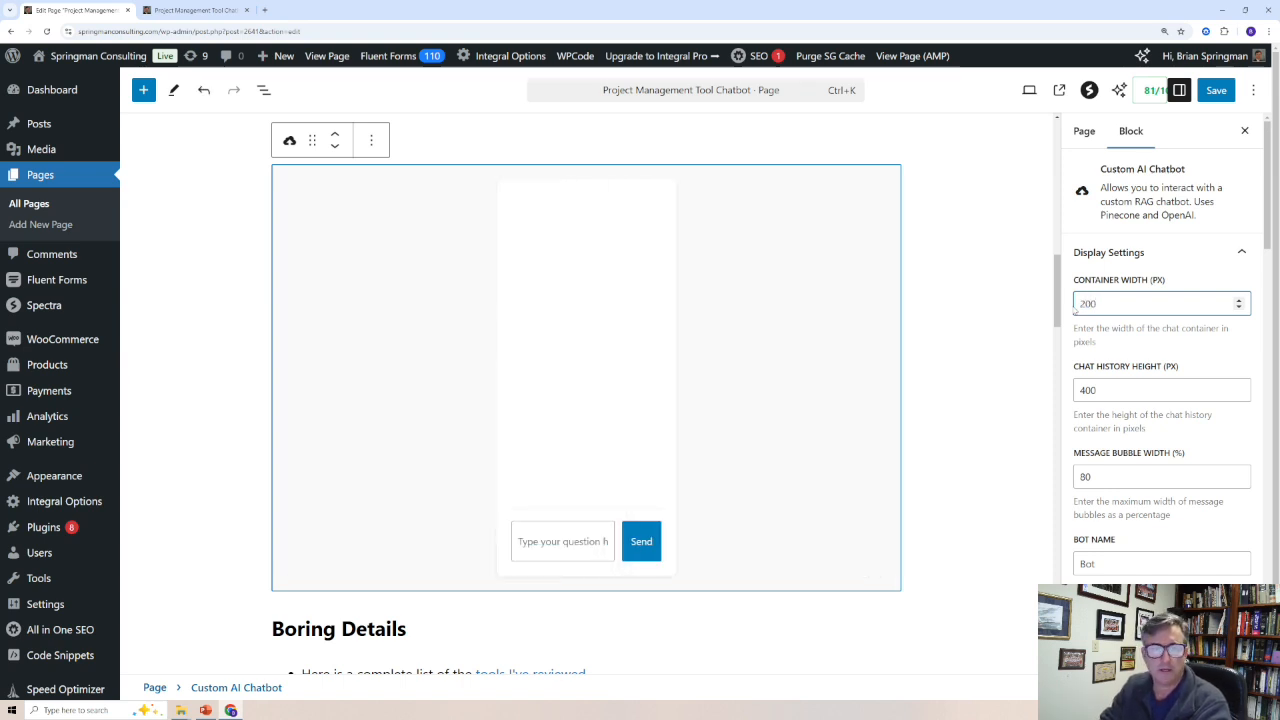
{"action": "key", "text": "BackSpace"}
{"action": "key", "text": "BackSpace"}
{"action": "key", "text": "BackSpace"}
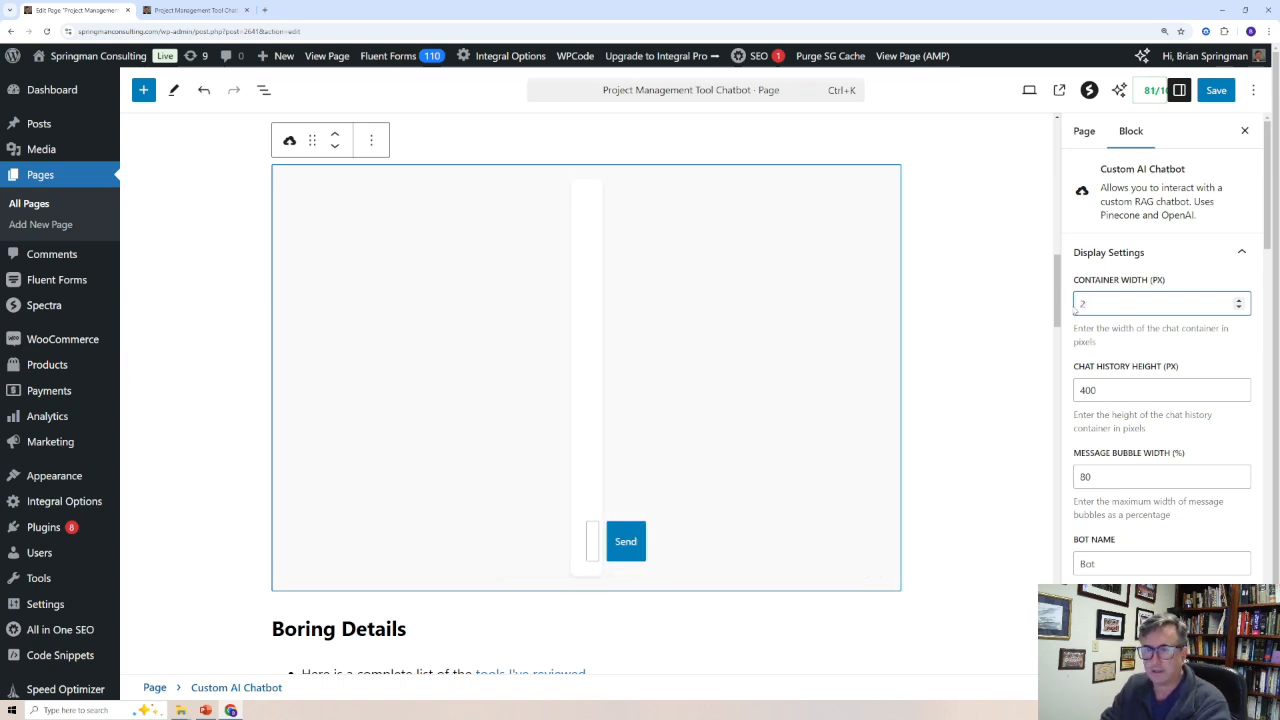
{"action": "type", "text": "800"}
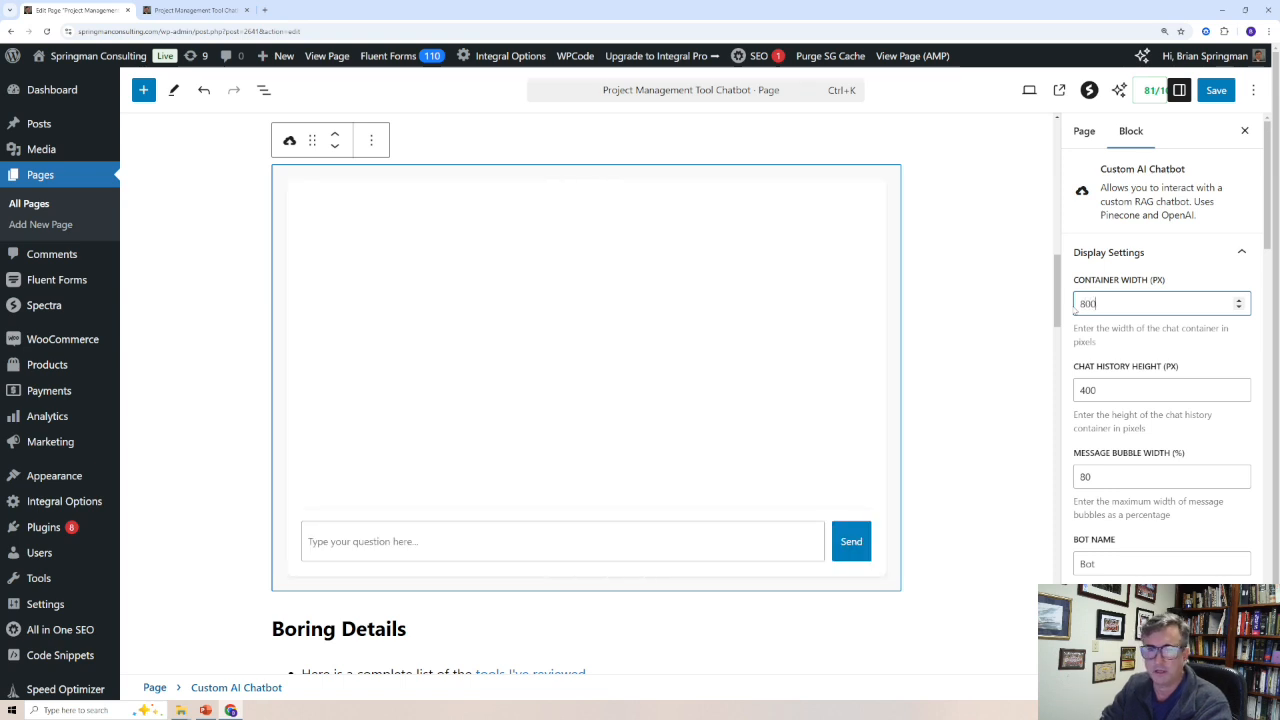
Step: Try a chat history height of 100 px for the chatbot and restore it to 400 px
{"action": "left_click", "coordinate": [1101, 390]}
{"action": "left_click_drag", "start_coordinate": [1101, 390], "coordinate": [1077, 390]}
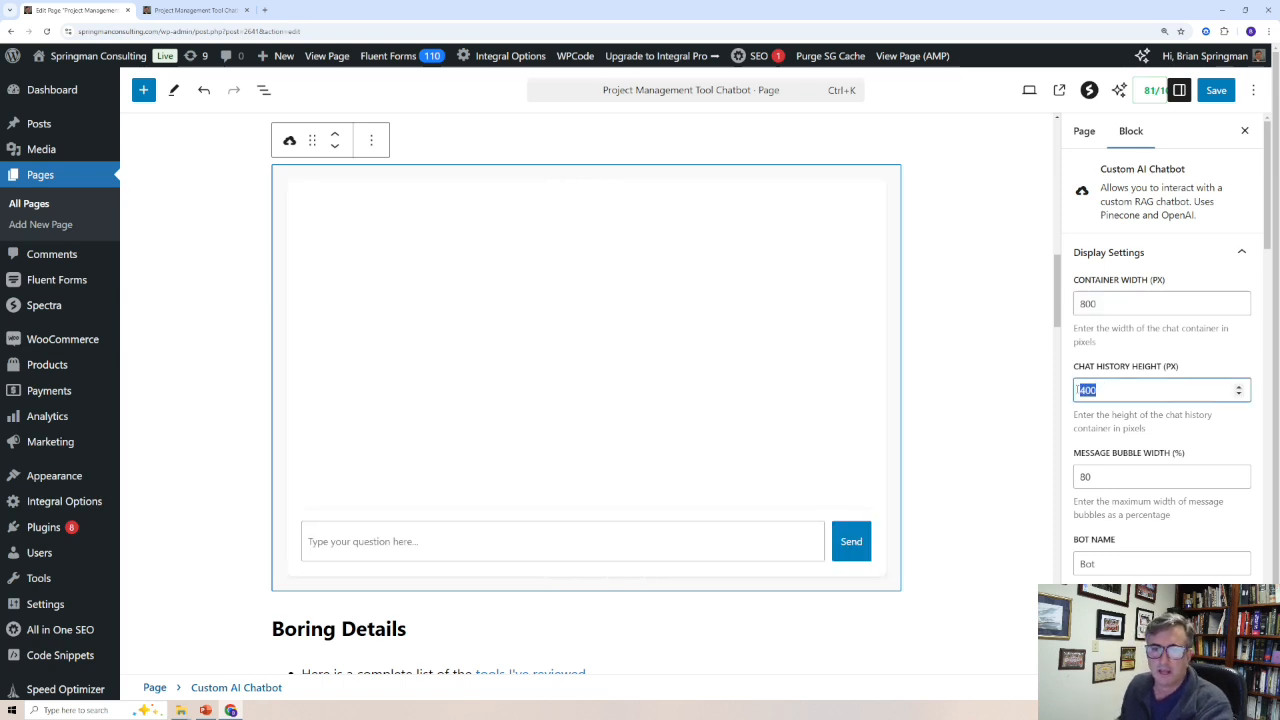
{"action": "type", "text": "100"}
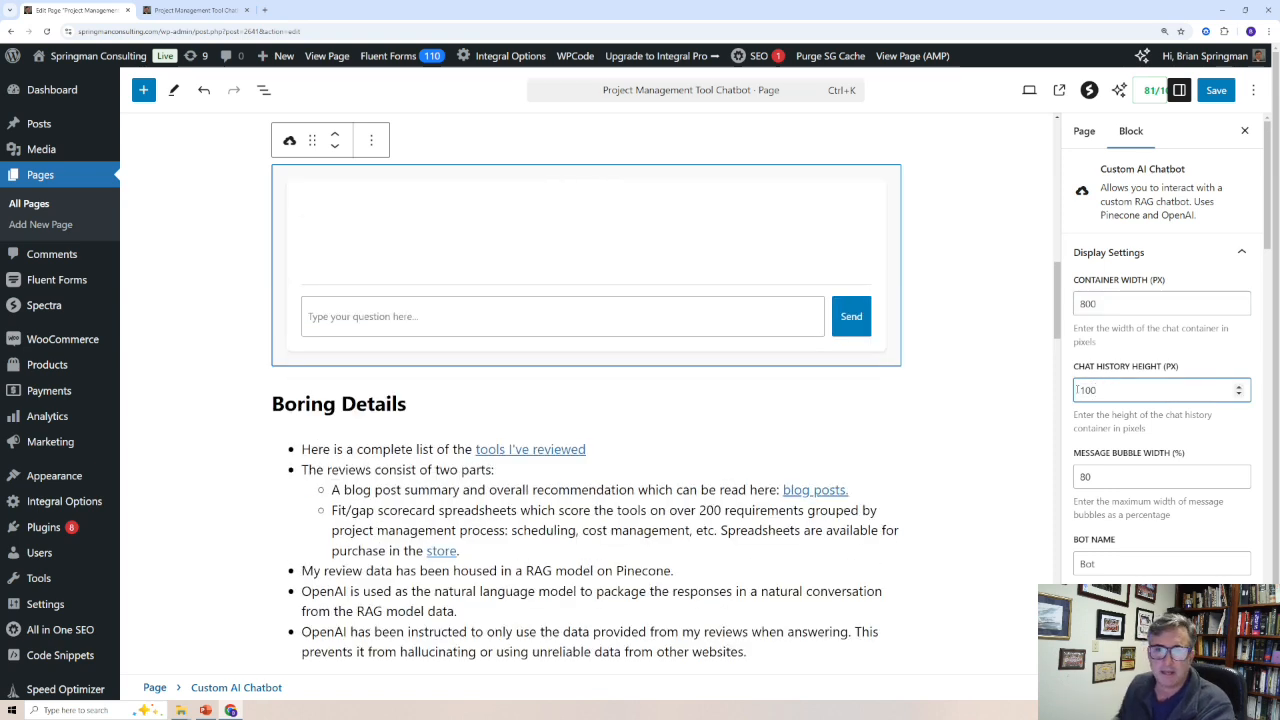
{"action": "left_click_drag", "start_coordinate": [1094, 392], "coordinate": [1074, 392]}
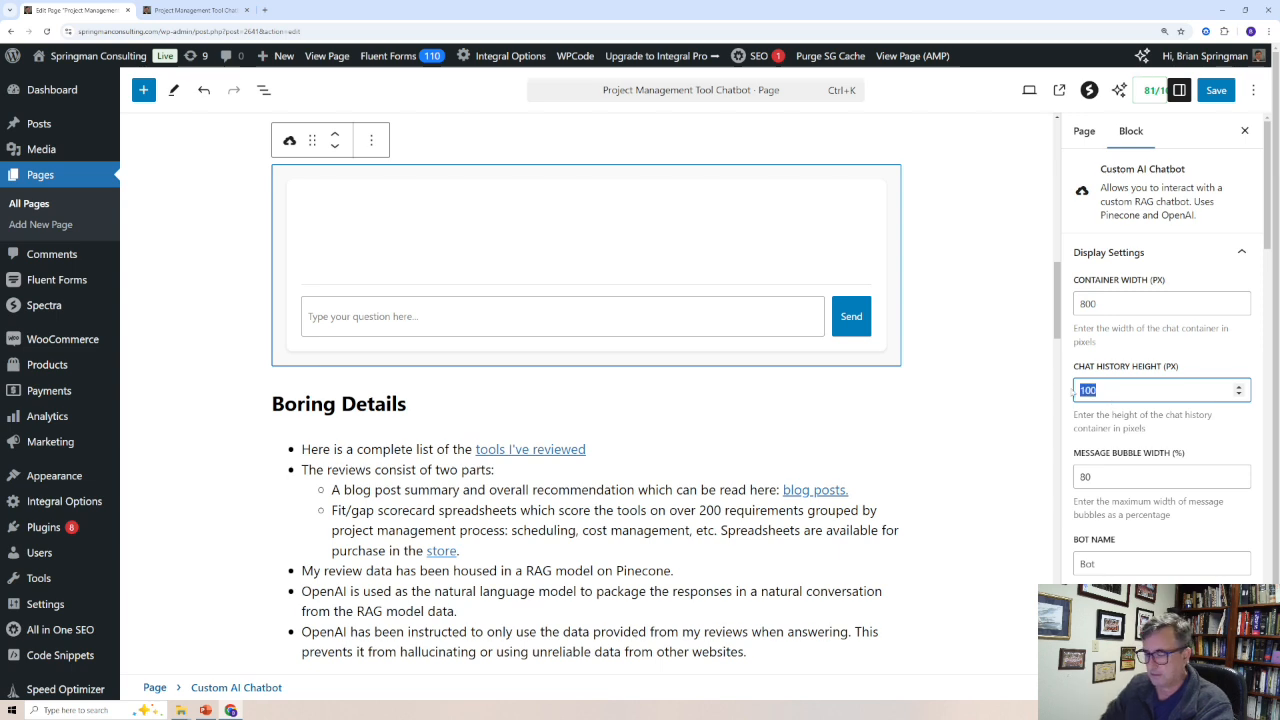
{"action": "type", "text": "400"}
Step: Check where the bot name setting appears in the chatbot's replies on the page preview, and return to the page editor
{"action": "scroll", "coordinate": [1117, 432], "scroll_direction": "down", "scroll_amount": 2}
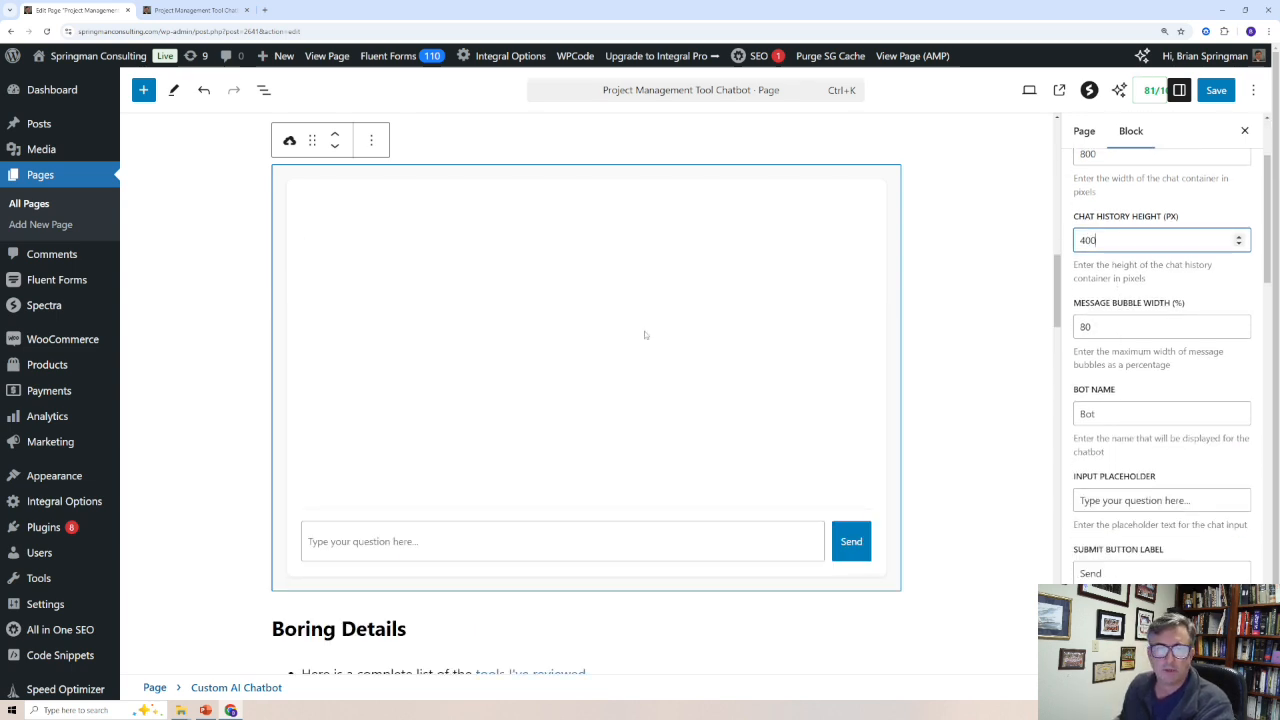
{"action": "scroll", "coordinate": [1094, 330], "scroll_direction": "down", "scroll_amount": 1}
{"action": "scroll", "coordinate": [1098, 330], "scroll_direction": "down", "scroll_amount": 1}
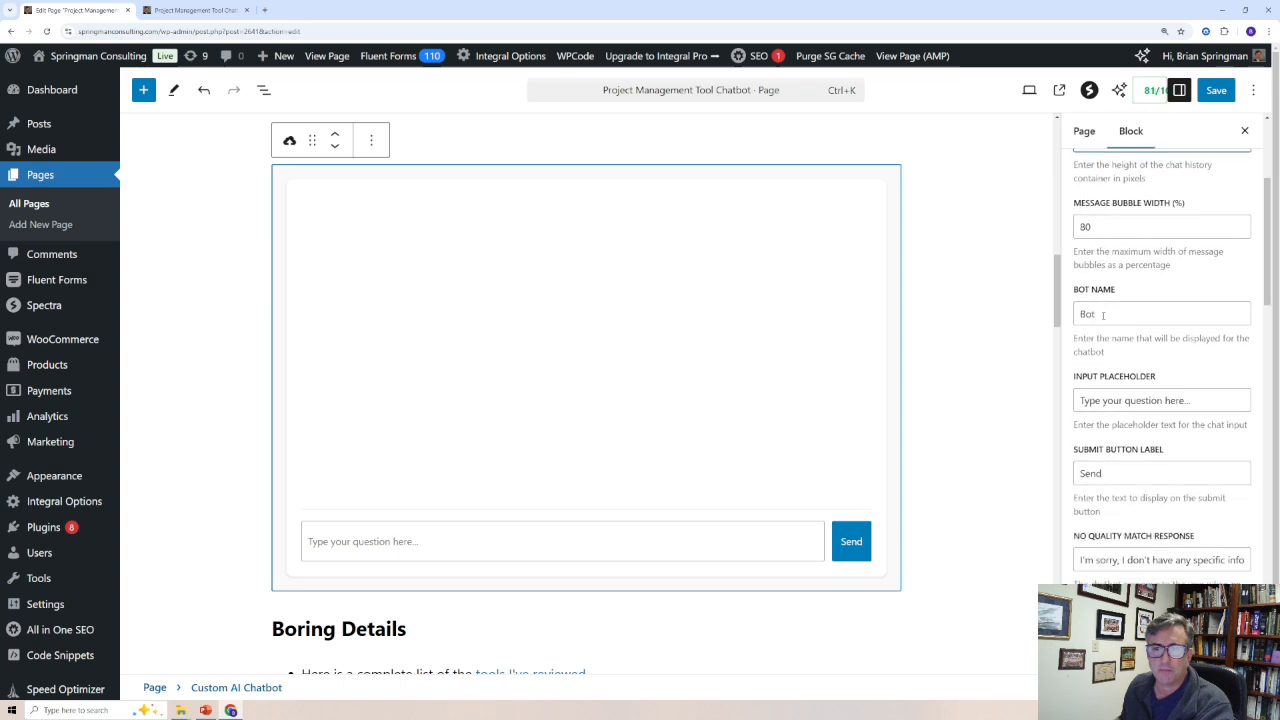
{"action": "left_click", "coordinate": [196, 10]}
{"action": "scroll", "coordinate": [513, 275], "scroll_direction": "up", "scroll_amount": 1}
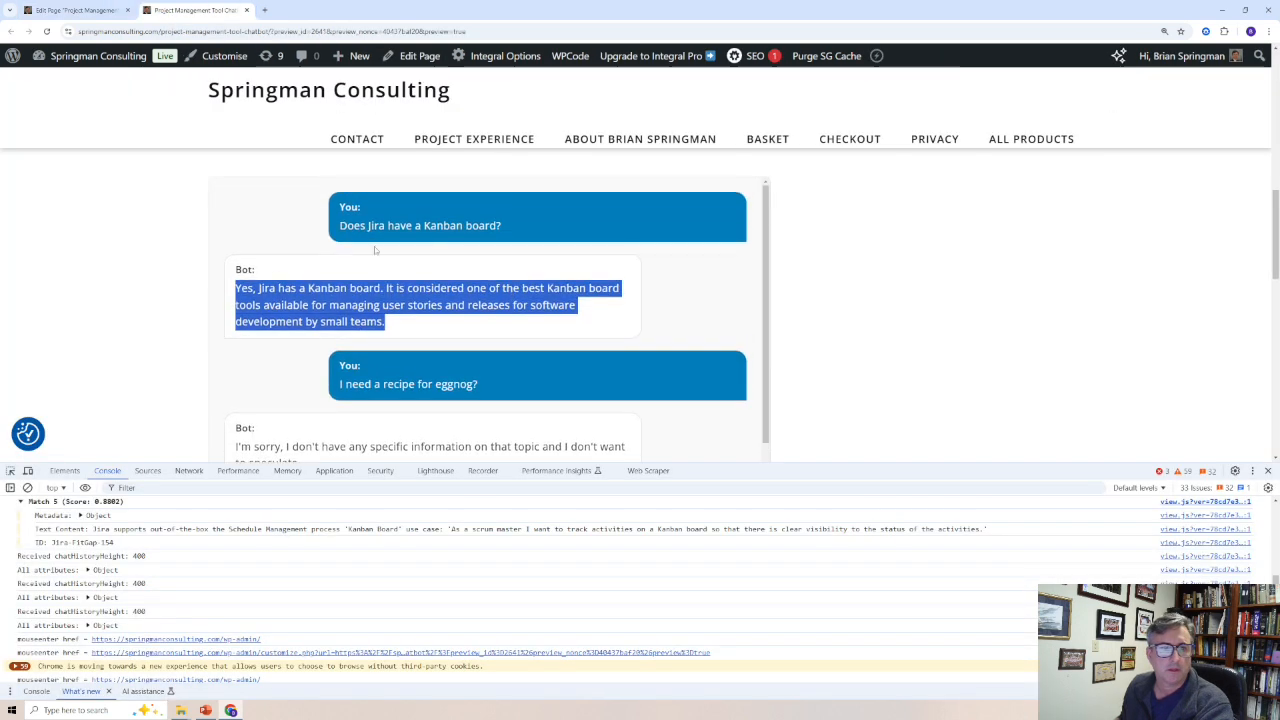
{"action": "left_click_drag", "start_coordinate": [254, 271], "coordinate": [230, 275]}
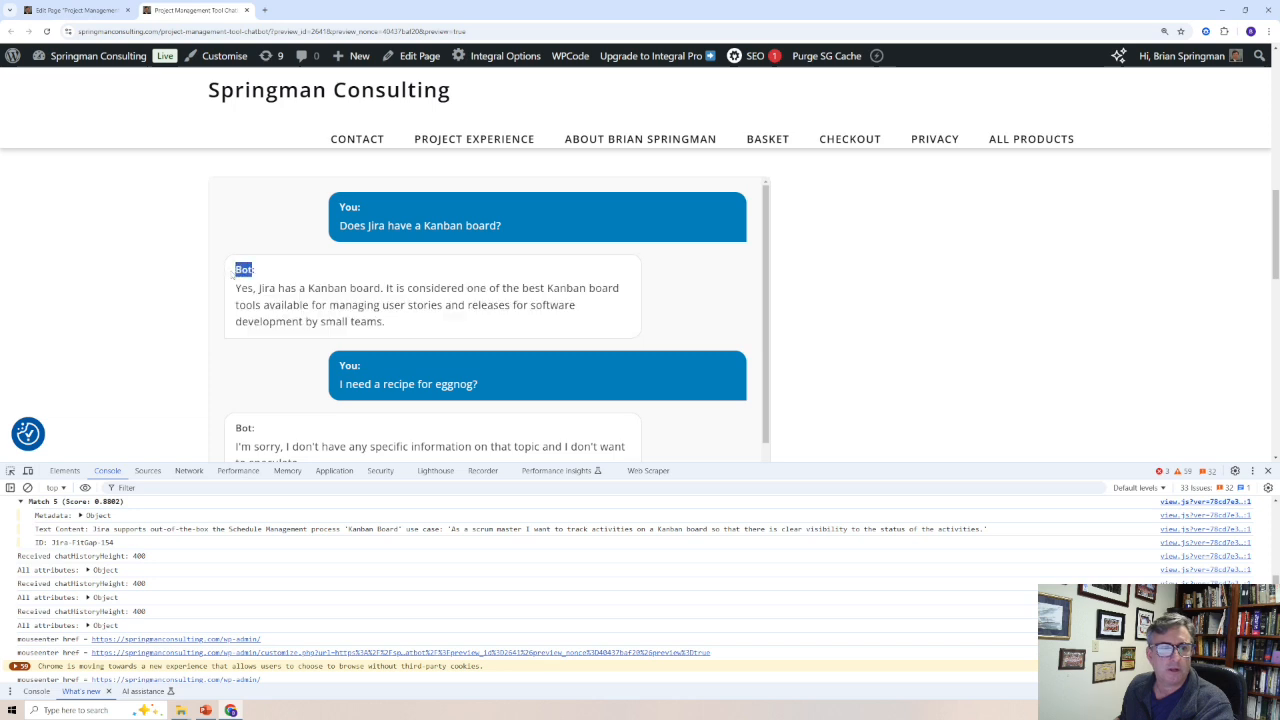
{"action": "left_click", "coordinate": [85, 11]}
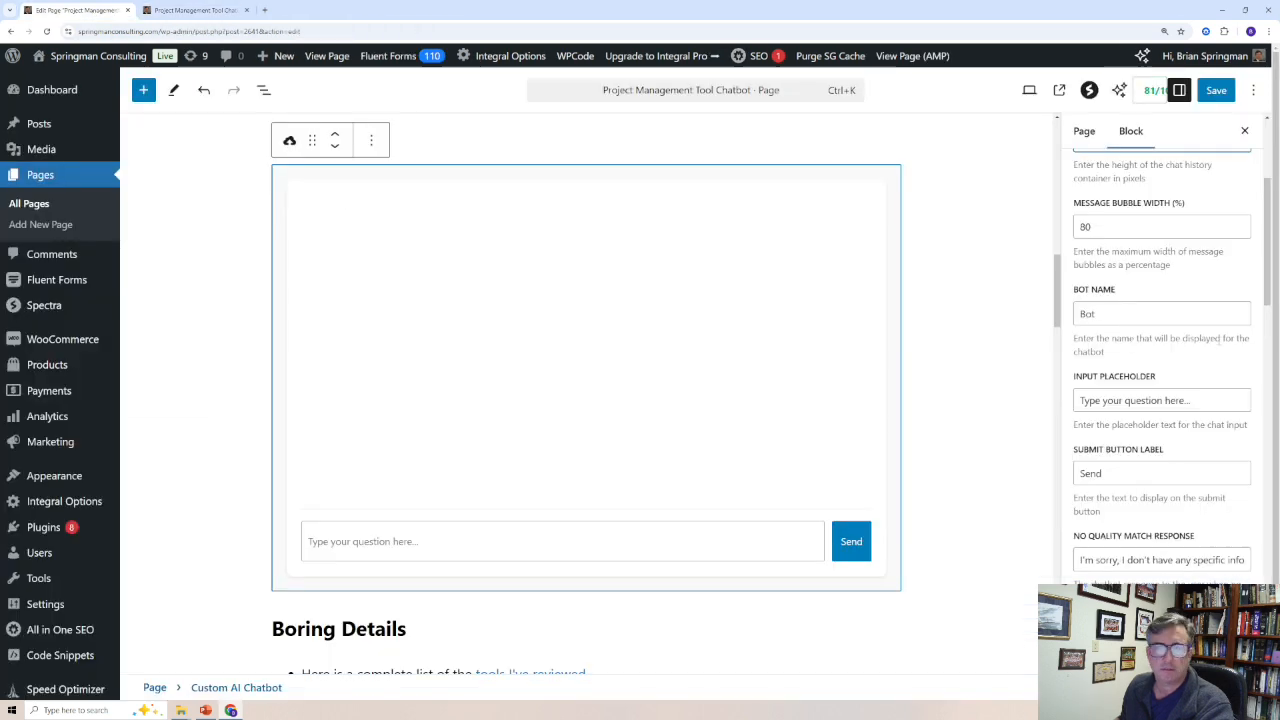
Step: Set the chatbot's input placeholder to "What do you want?"
{"action": "scroll", "coordinate": [1140, 314], "scroll_direction": "down", "scroll_amount": 3}
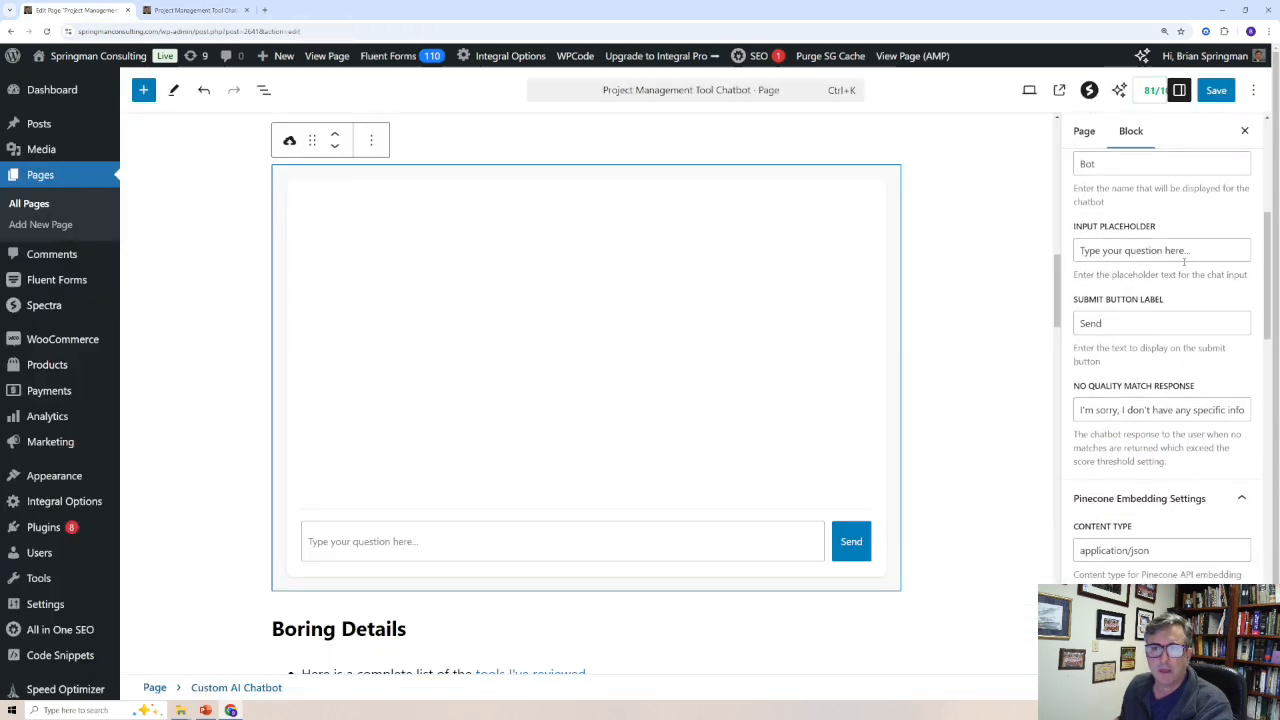
{"action": "triple_click", "coordinate": [1191, 253]}
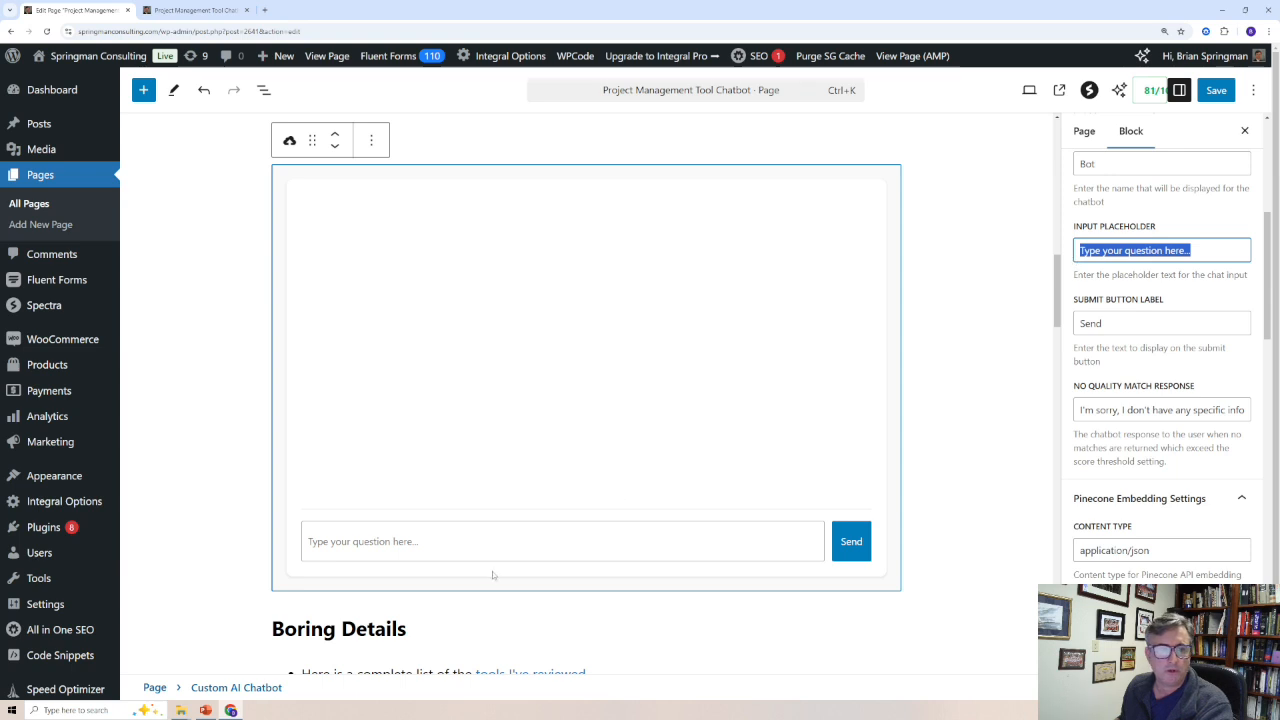
{"action": "left_click", "coordinate": [423, 541]}
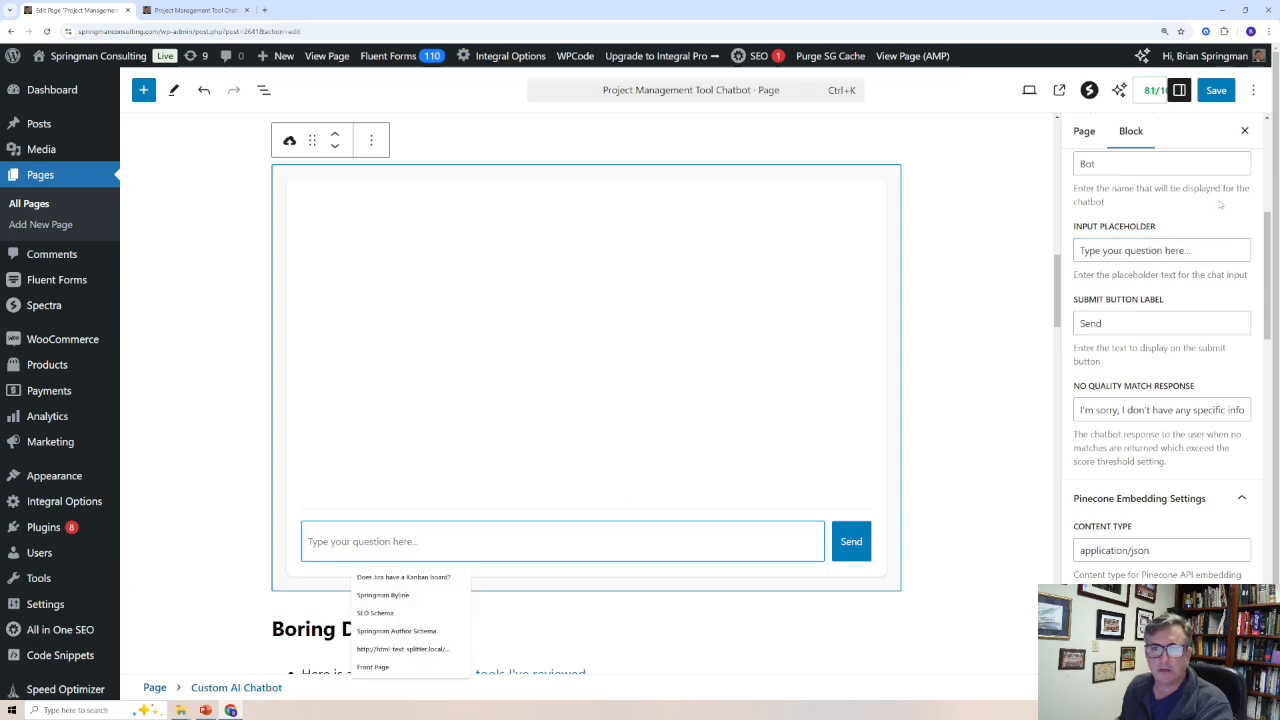
{"action": "left_click_drag", "start_coordinate": [1193, 253], "coordinate": [1073, 265]}
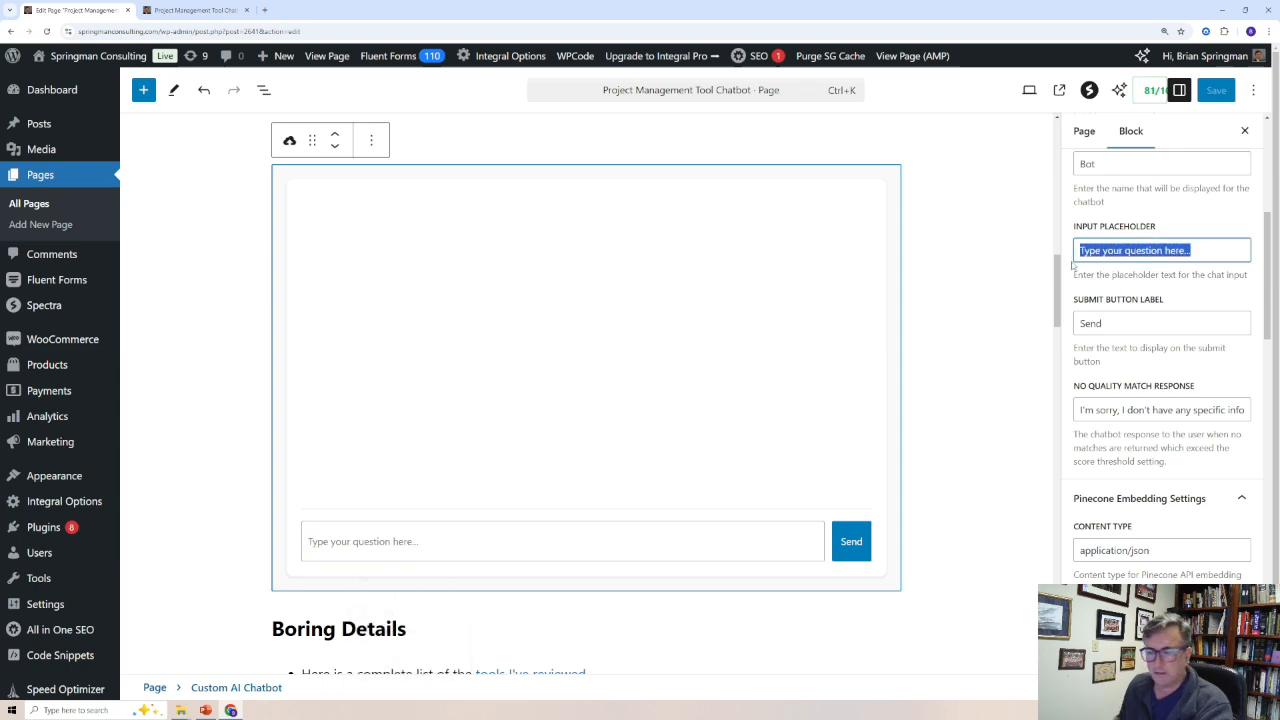
{"action": "type", "text": "What do you want?"}
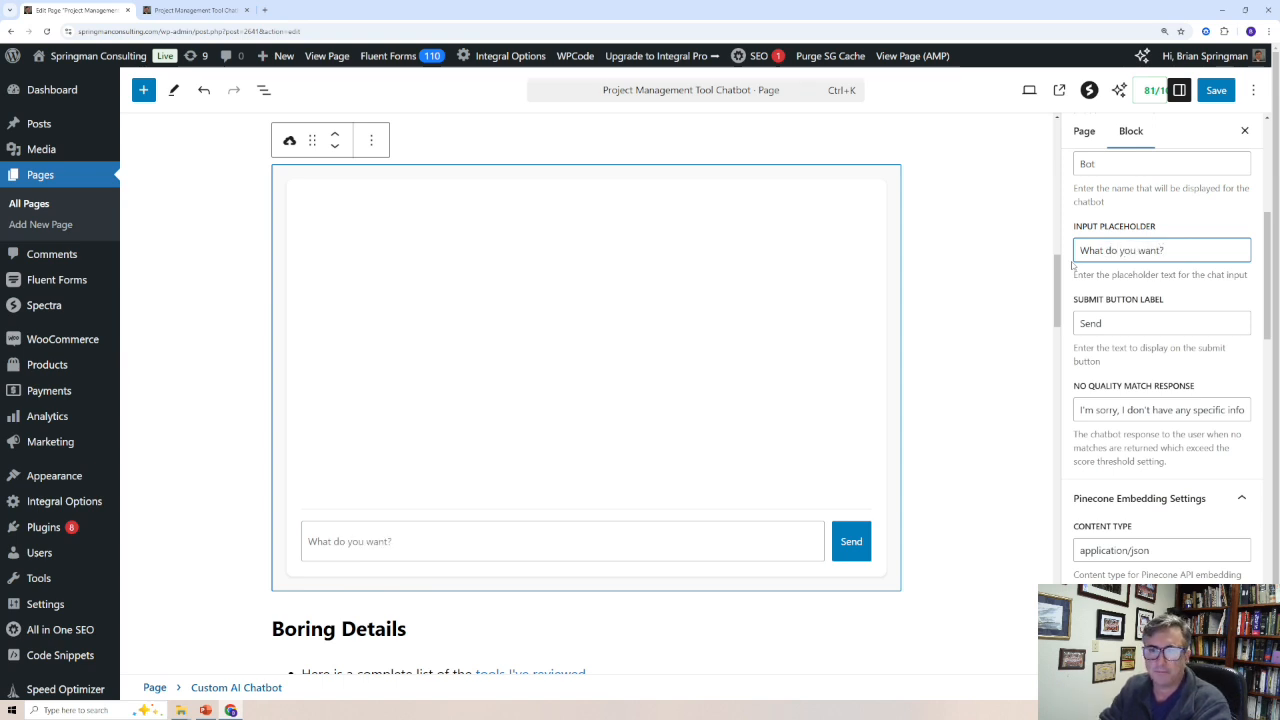
Step: Set the chatbot's submit button label to "Transmit"
{"action": "left_click_drag", "start_coordinate": [1104, 323], "coordinate": [1072, 323]}
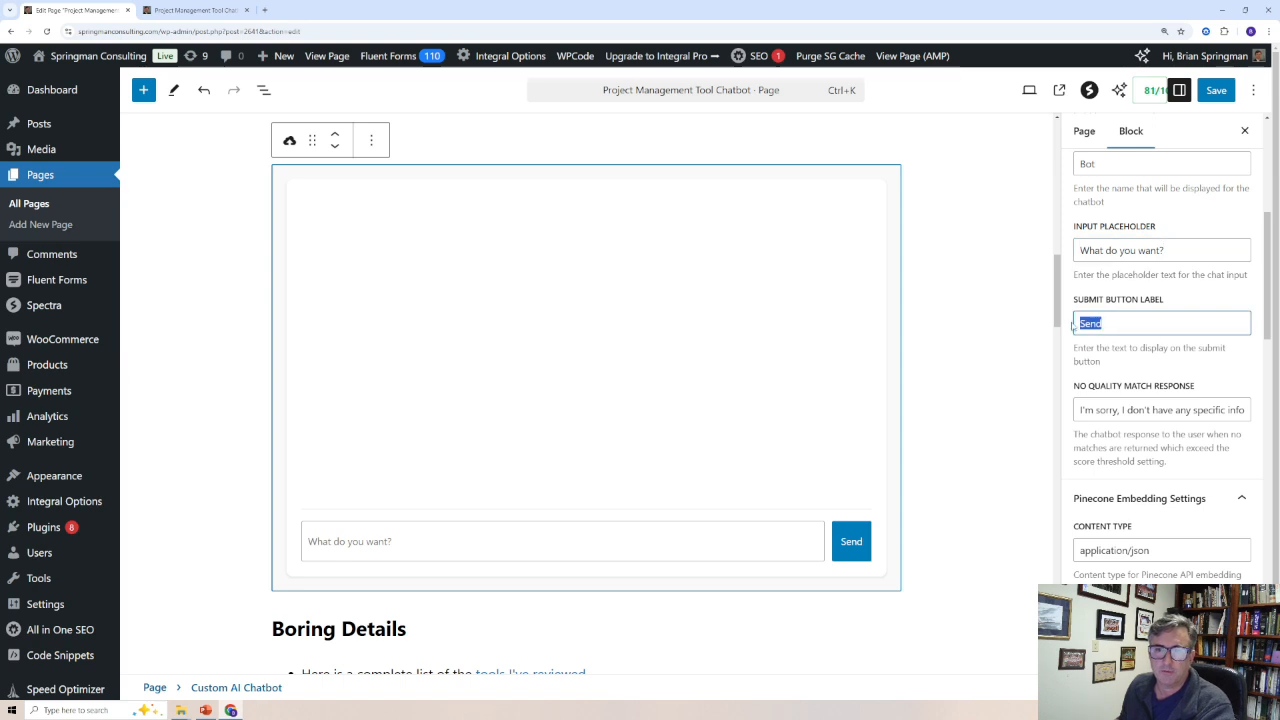
{"action": "type", "text": "Tra"}
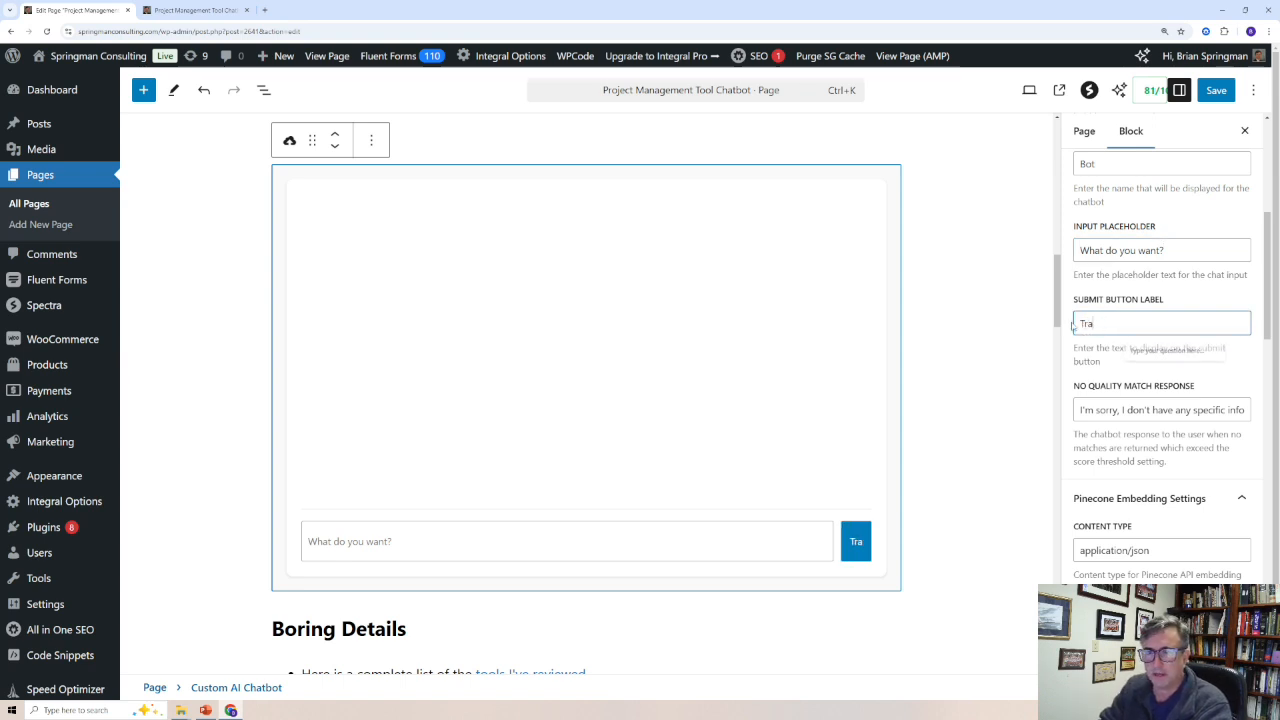
{"action": "type", "text": "nsmit"}
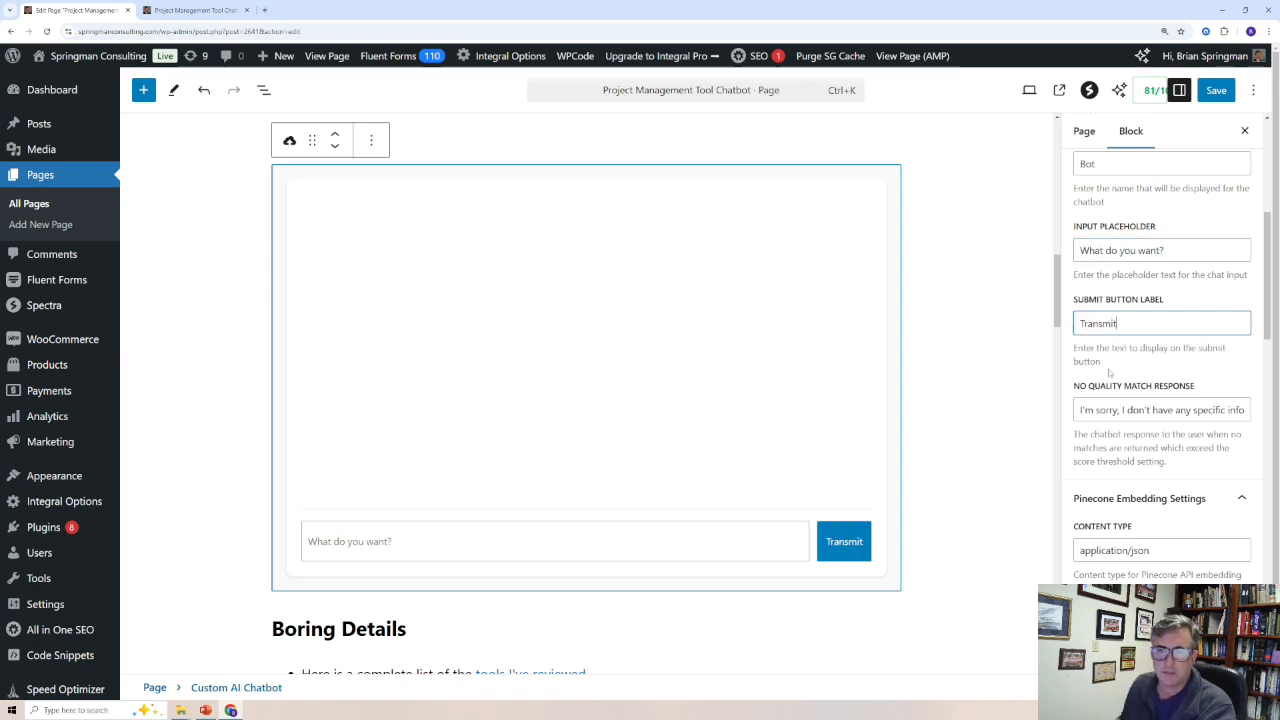
Step: Compare the no quality match response setting with the bot's reply to the eggnog question in the page preview
{"action": "scroll", "coordinate": [1108, 375], "scroll_direction": "down", "scroll_amount": 1}
{"action": "scroll", "coordinate": [1109, 375], "scroll_direction": "down", "scroll_amount": 2}
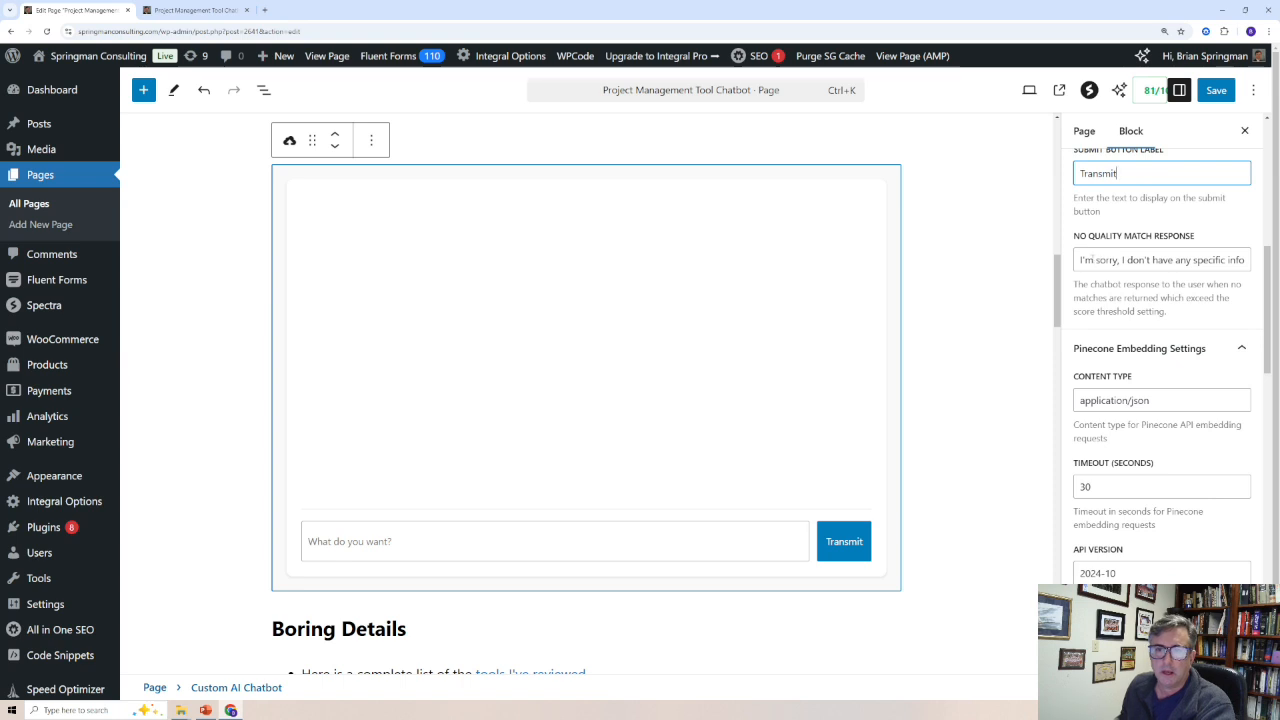
{"action": "left_click_drag", "start_coordinate": [1079, 257], "coordinate": [1248, 260]}
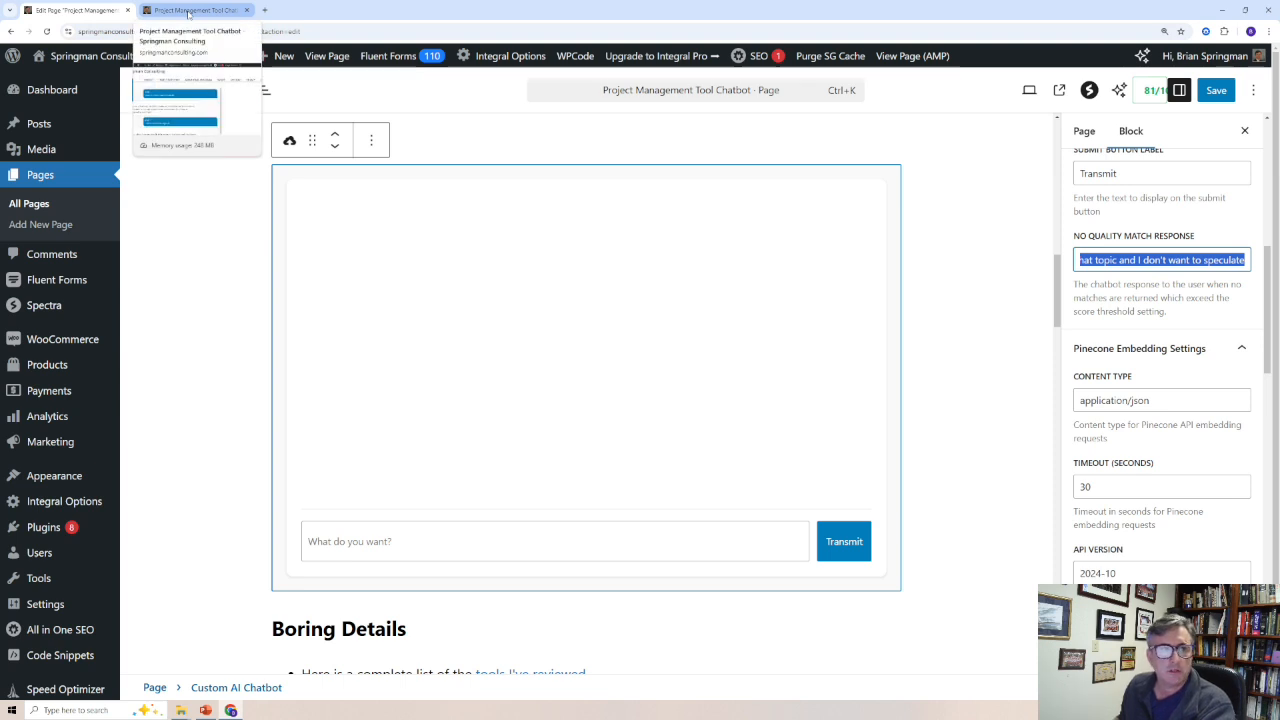
{"action": "left_click", "coordinate": [188, 13]}
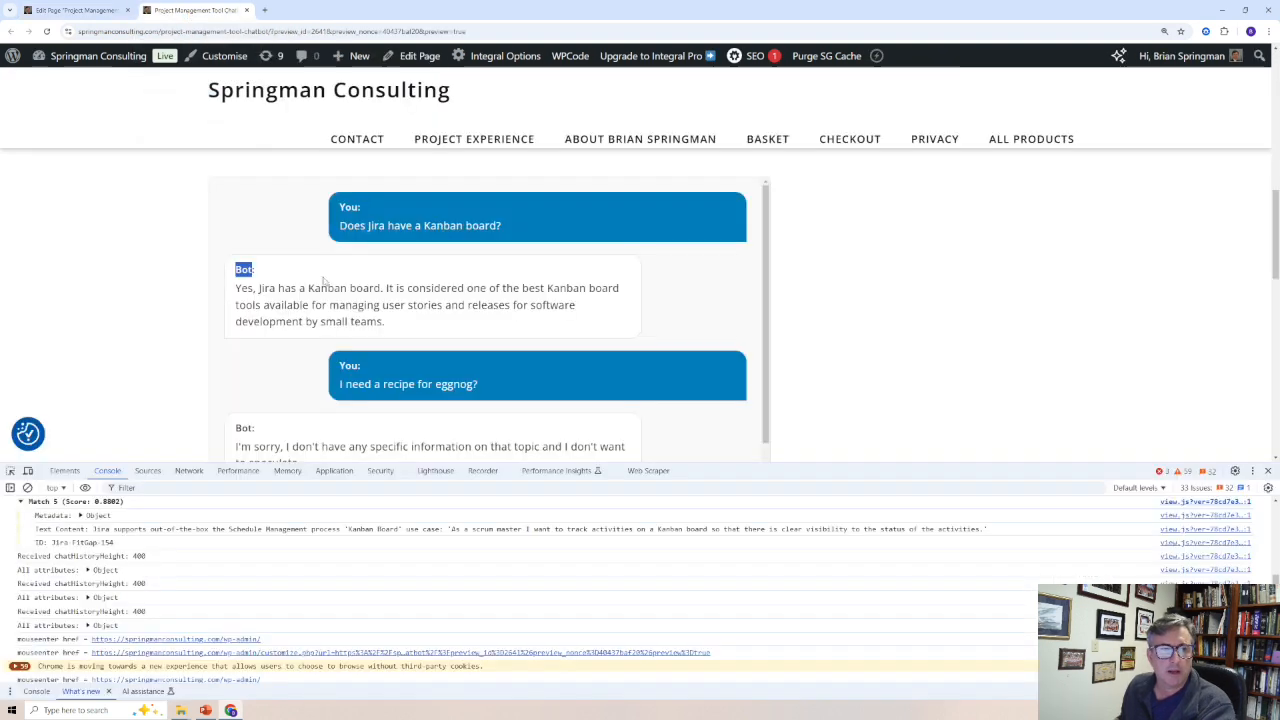
{"action": "scroll", "coordinate": [439, 323], "scroll_direction": "up", "scroll_amount": 1}
{"action": "scroll", "coordinate": [439, 323], "scroll_direction": "down", "scroll_amount": 5}
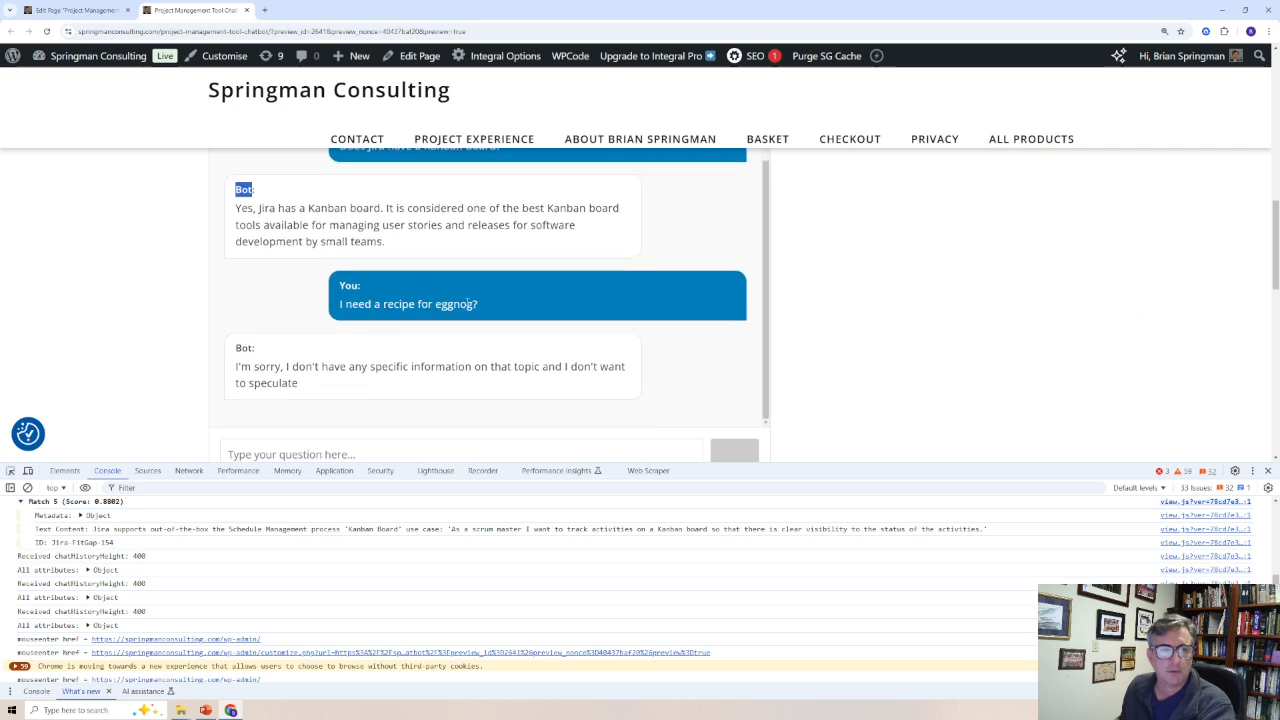
{"action": "left_click_drag", "start_coordinate": [312, 390], "coordinate": [222, 370]}
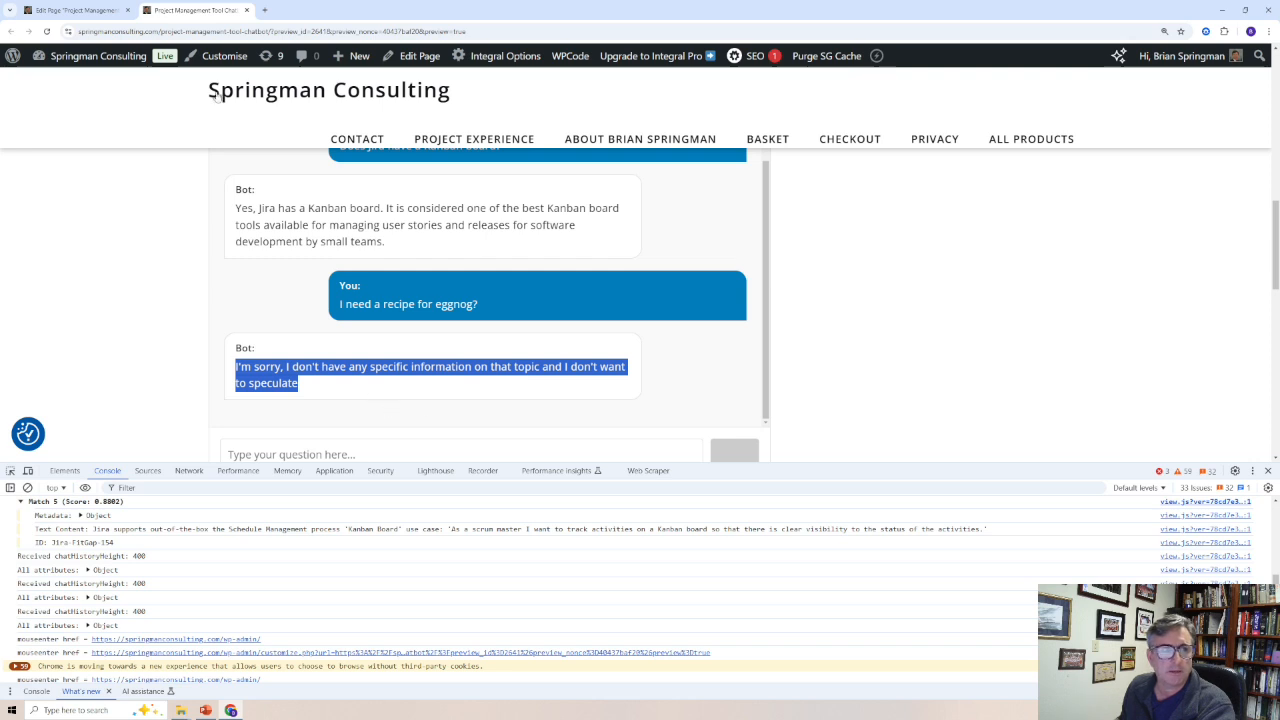
{"action": "left_click", "coordinate": [45, 11]}
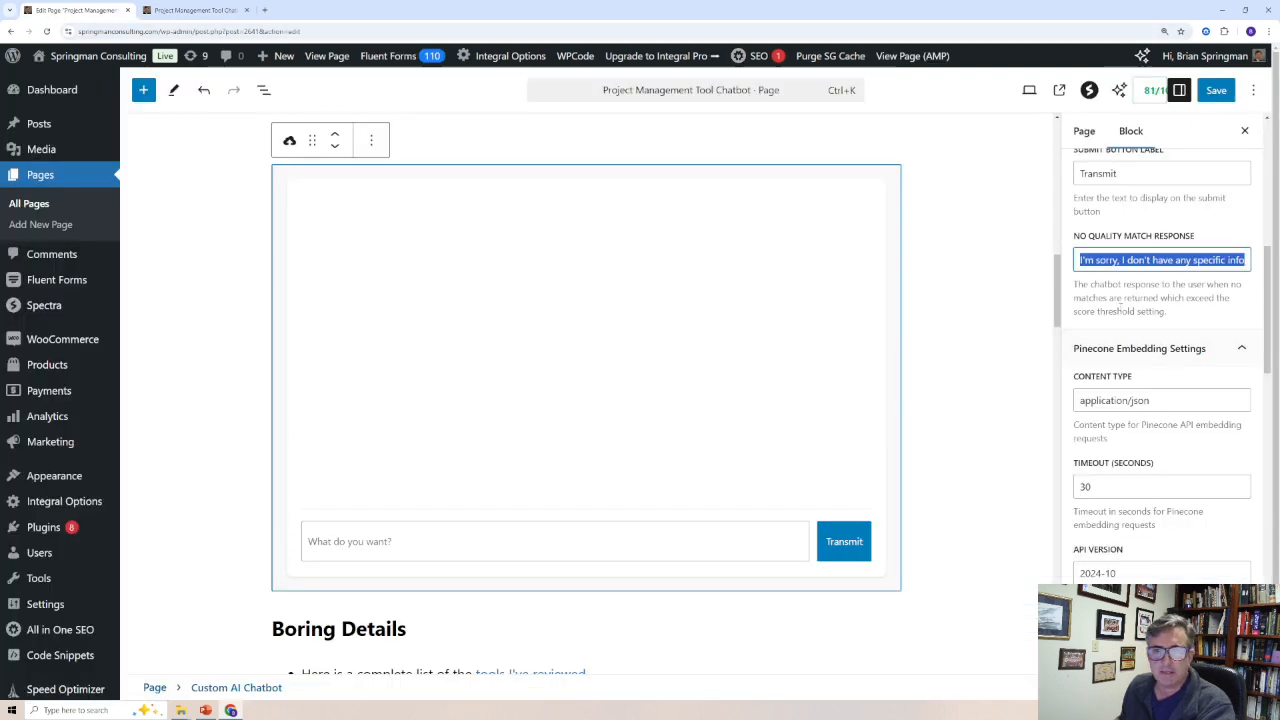
Step: Recheck the bot's reply to the eggnog question in the page preview, and return to the Pinecone embedding settings in the page editor
{"action": "scroll", "coordinate": [1140, 390], "scroll_direction": "down", "scroll_amount": 1}
{"action": "scroll", "coordinate": [1140, 390], "scroll_direction": "down", "scroll_amount": 2}
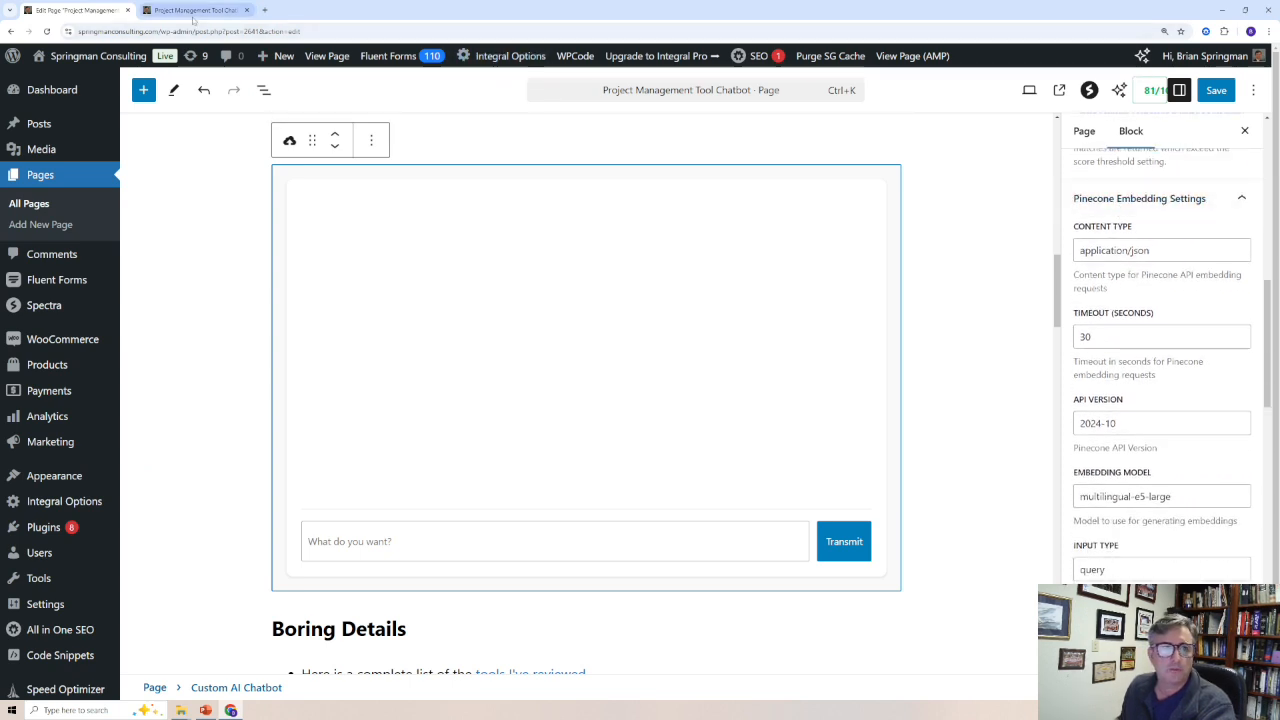
{"action": "left_click", "coordinate": [195, 10]}
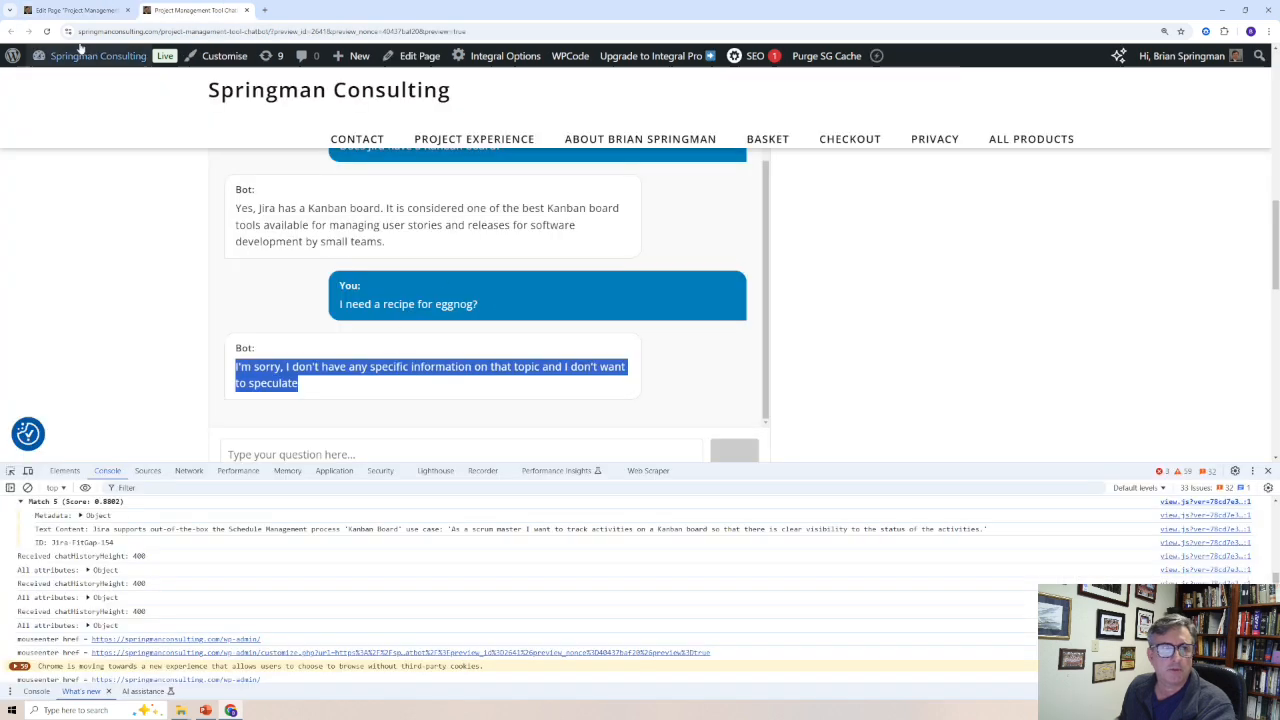
{"action": "left_click", "coordinate": [75, 10]}
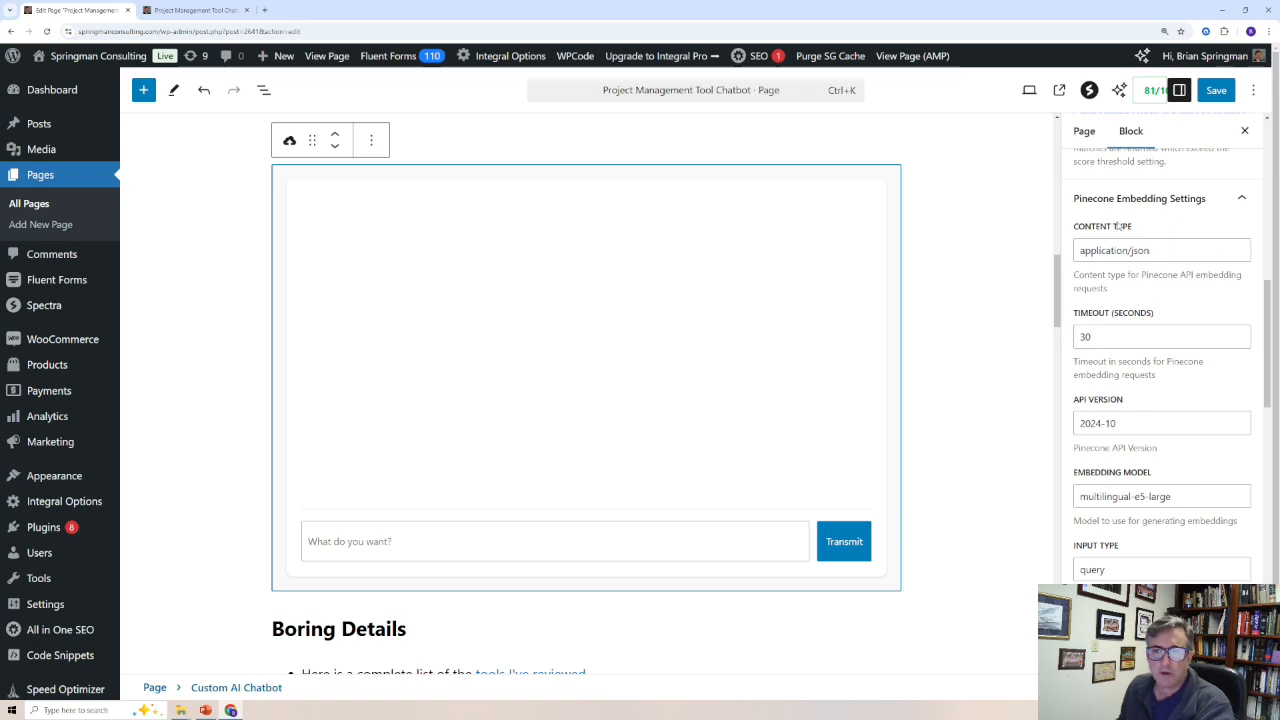
Step: Review the content type, timeout and API version in the chatbot's Pinecone embedding settings
{"action": "left_click_drag", "start_coordinate": [1159, 254], "coordinate": [1079, 251]}
{"action": "scroll", "coordinate": [1193, 325], "scroll_direction": "down", "scroll_amount": 1}
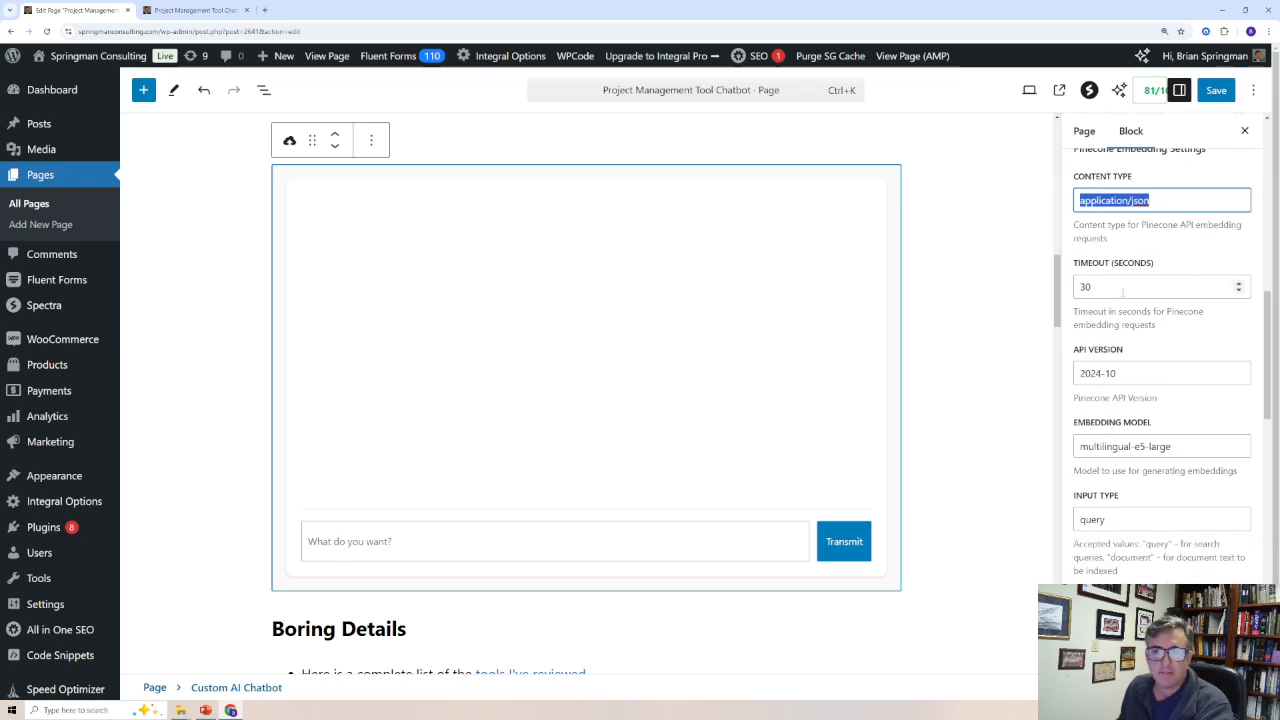
{"action": "scroll", "coordinate": [1170, 292], "scroll_direction": "down", "scroll_amount": 2}
{"action": "scroll", "coordinate": [1165, 297], "scroll_direction": "up", "scroll_amount": 2}
{"action": "scroll", "coordinate": [1096, 228], "scroll_direction": "down", "scroll_amount": 1}
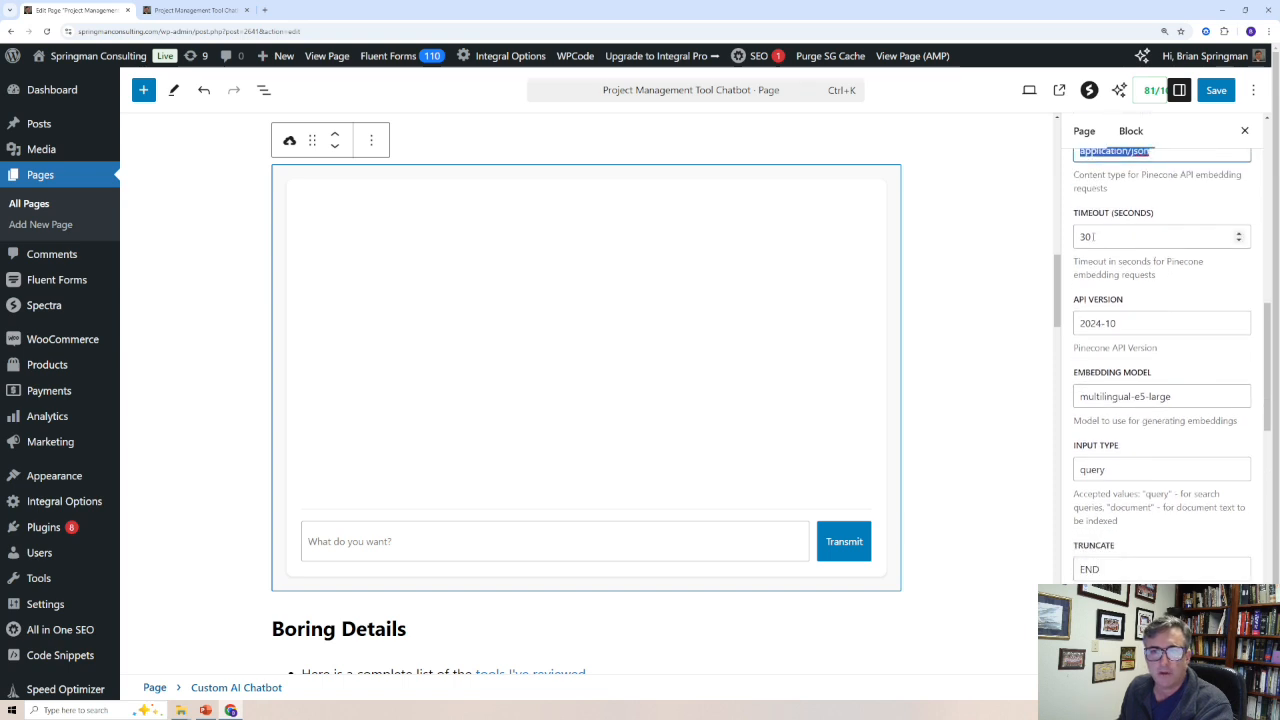
{"action": "scroll", "coordinate": [1128, 325], "scroll_direction": "down", "scroll_amount": 1}
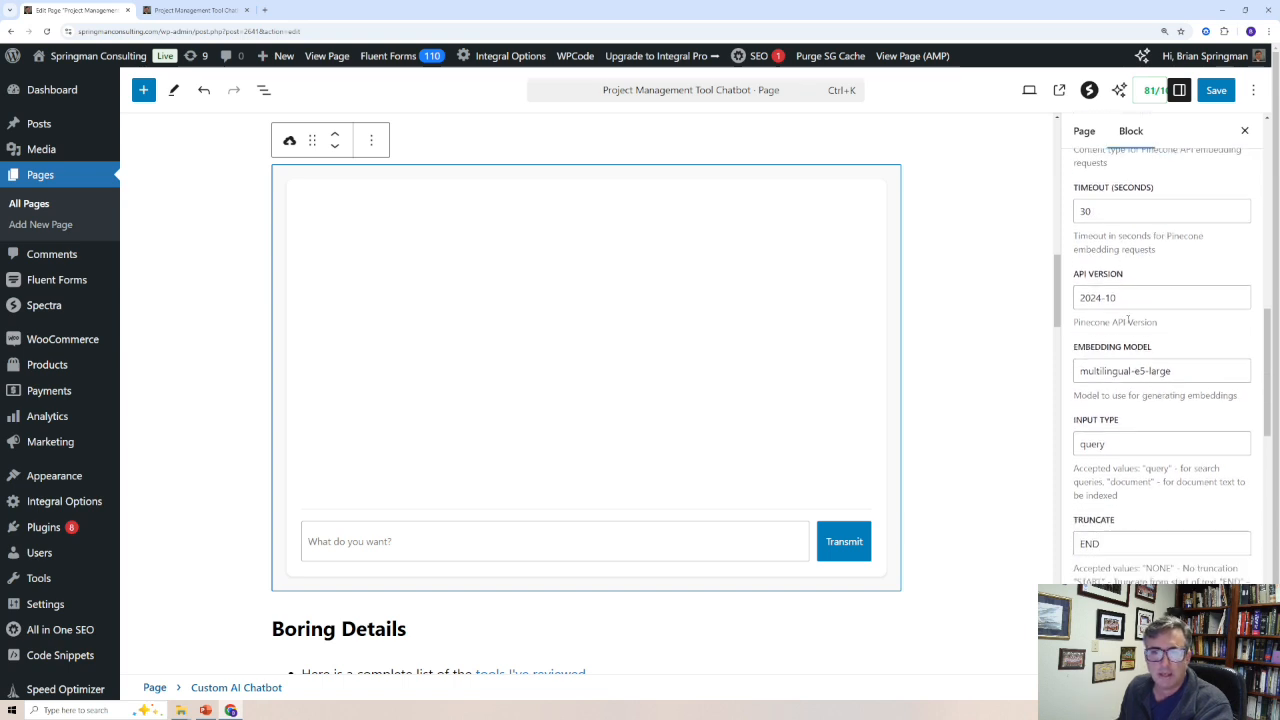
{"action": "scroll", "coordinate": [1119, 274], "scroll_direction": "down", "scroll_amount": 2}
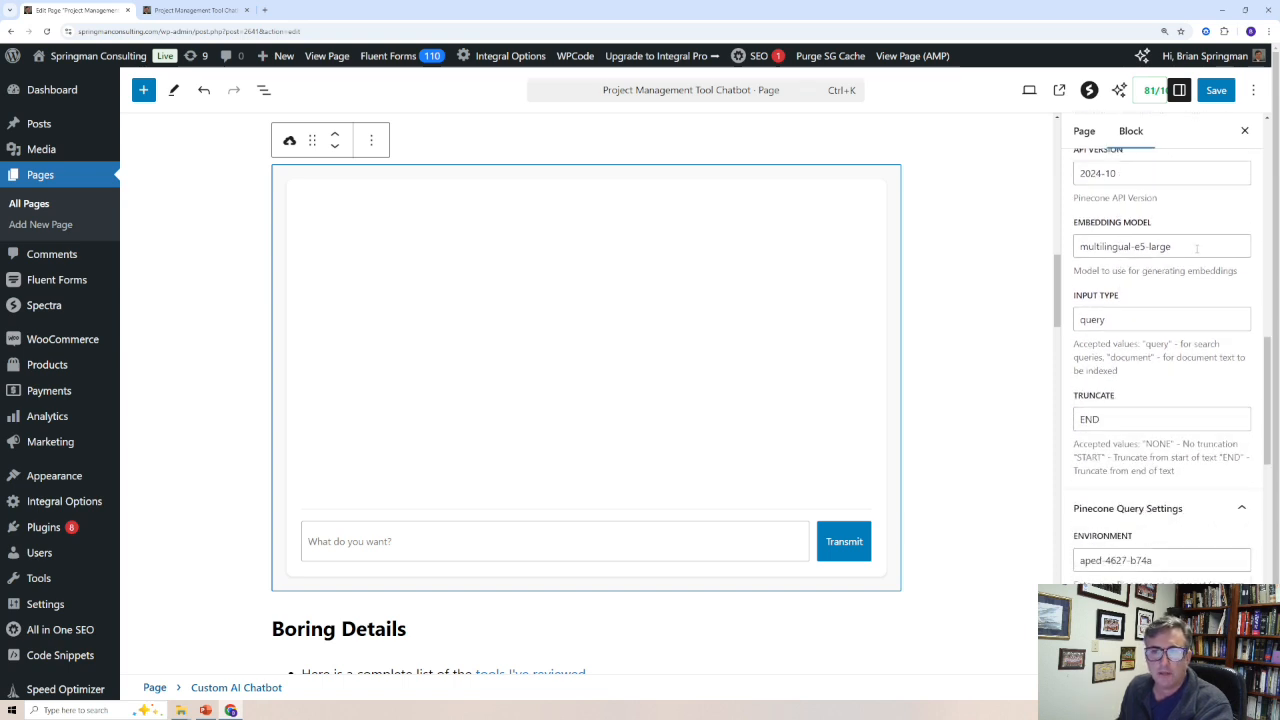
Step: Review the embedding model, input type and truncate options with their accepted values in the Pinecone embedding settings
{"action": "left_click_drag", "start_coordinate": [1186, 250], "coordinate": [1077, 248]}
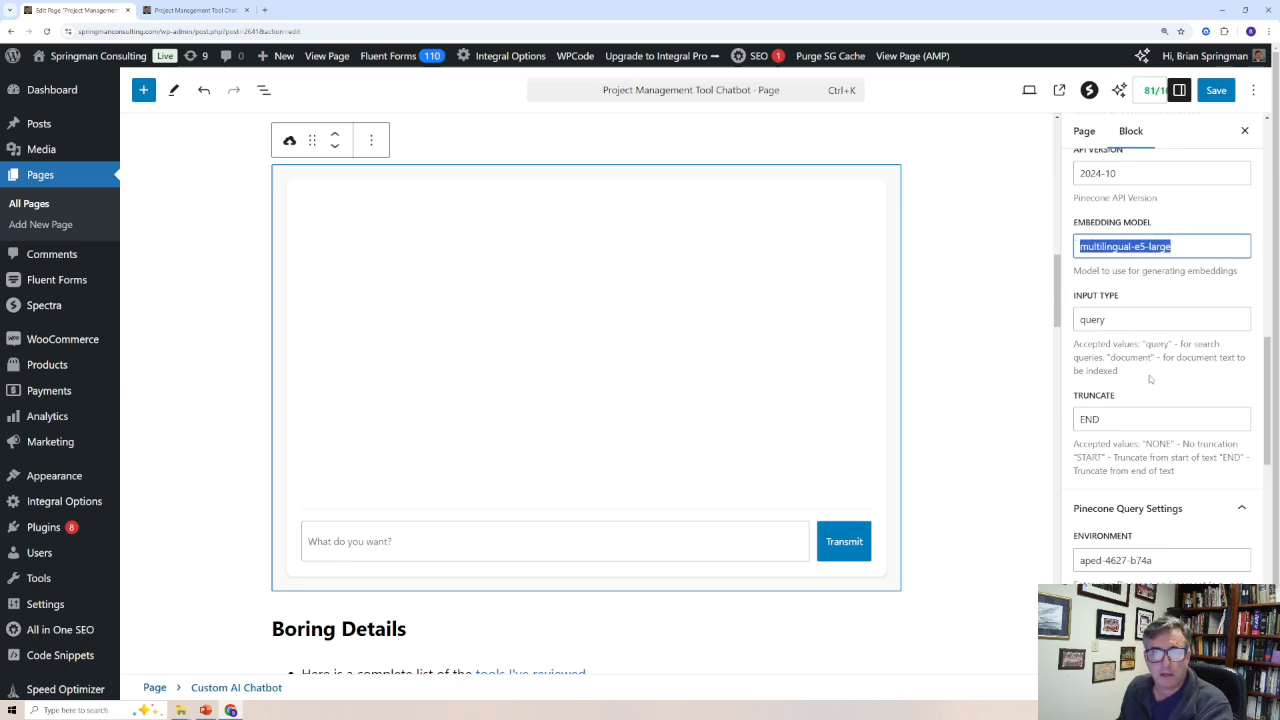
{"action": "scroll", "coordinate": [1147, 310], "scroll_direction": "down", "scroll_amount": 2}
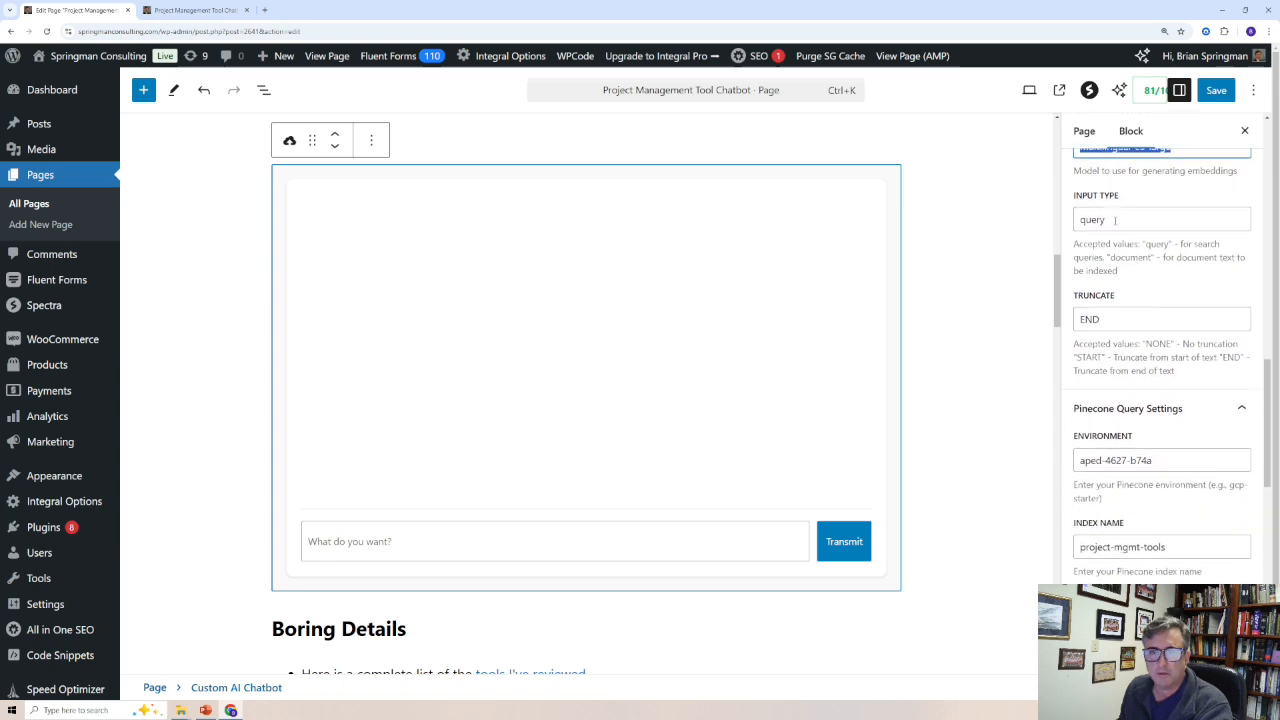
{"action": "left_click_drag", "start_coordinate": [1113, 220], "coordinate": [1077, 220]}
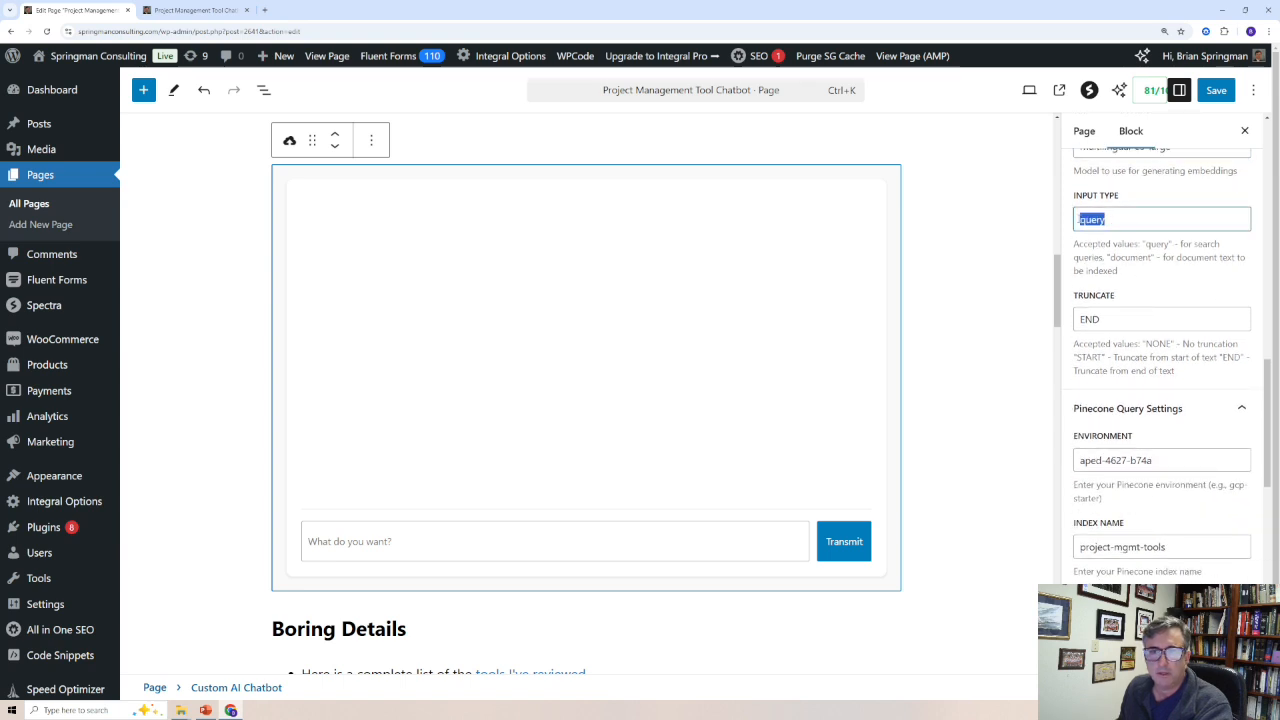
{"action": "left_click_drag", "start_coordinate": [1113, 320], "coordinate": [1068, 321]}
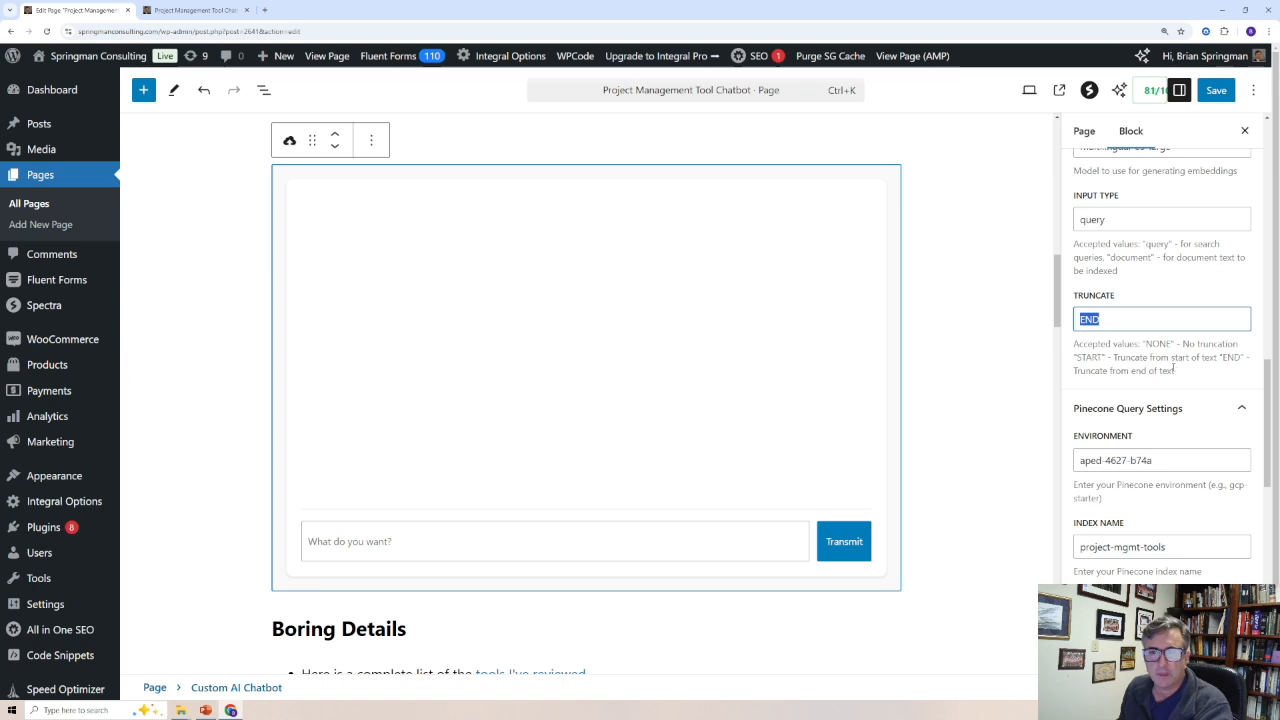
Step: Review the environment, index name, project ID and namespace in the Pinecone query settings
{"action": "scroll", "coordinate": [1172, 368], "scroll_direction": "down", "scroll_amount": 4}
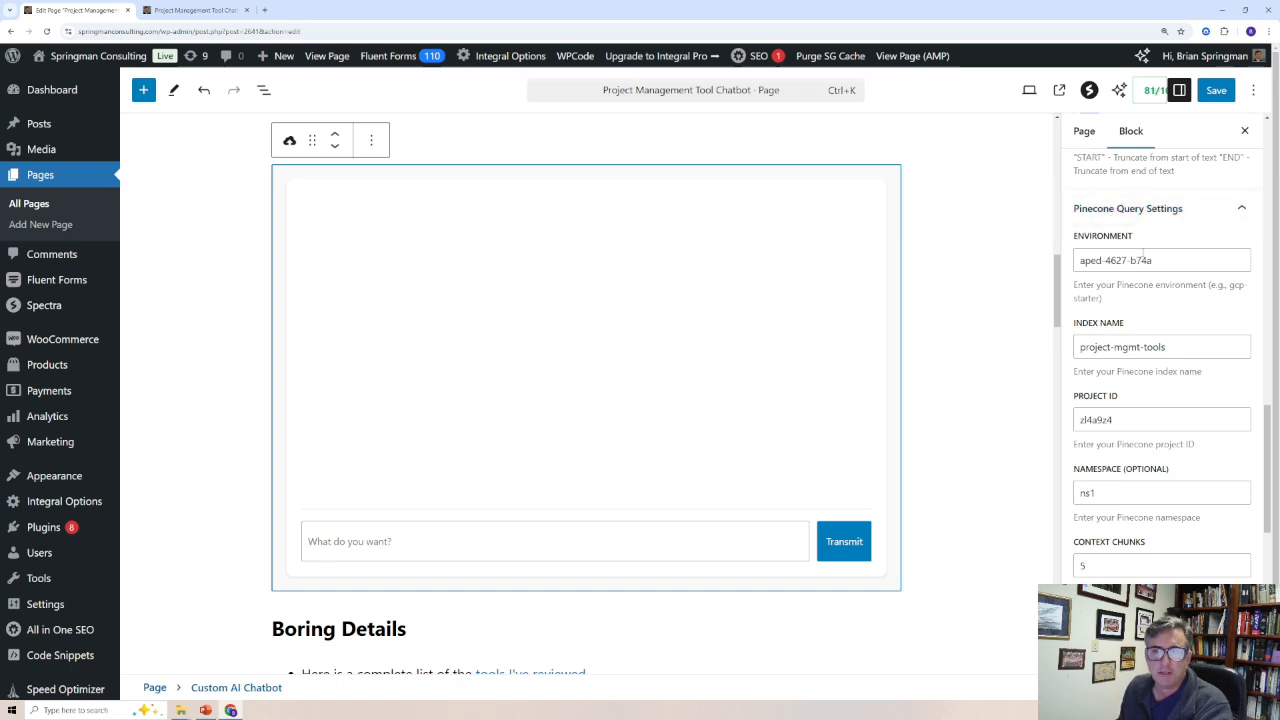
{"action": "scroll", "coordinate": [1140, 245], "scroll_direction": "down", "scroll_amount": 1}
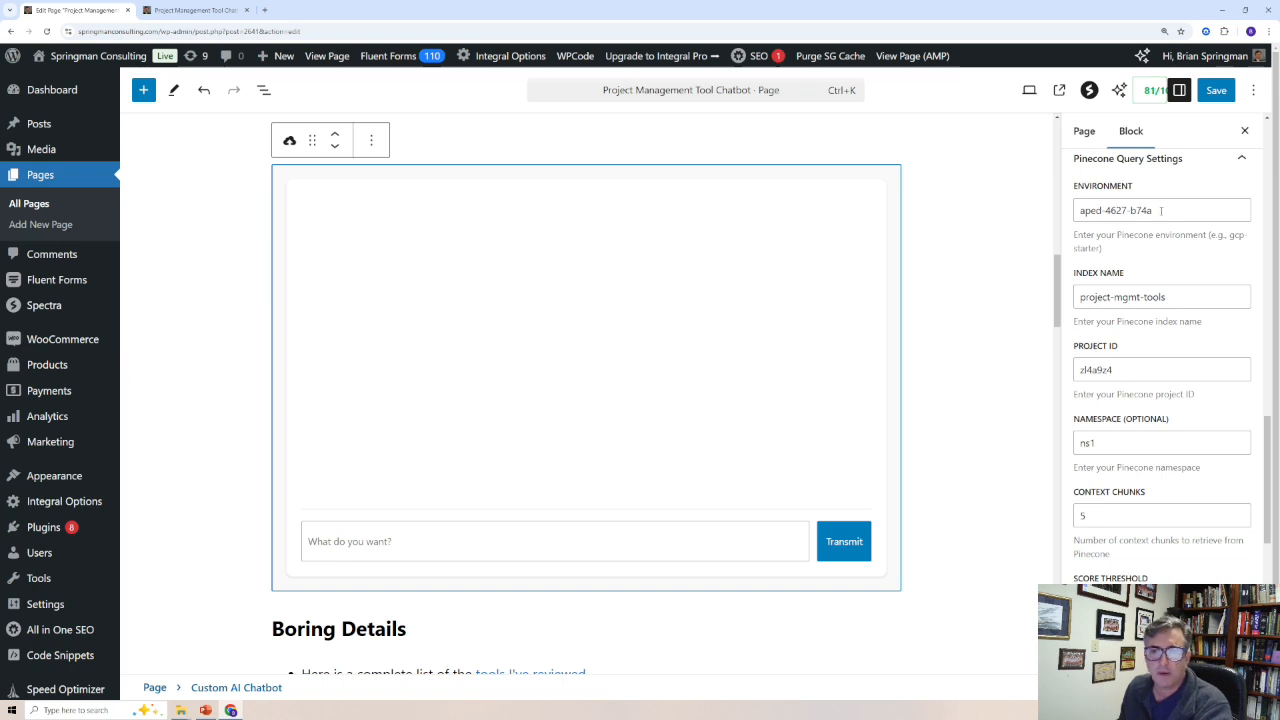
{"action": "left_click_drag", "start_coordinate": [1160, 210], "coordinate": [1078, 211]}
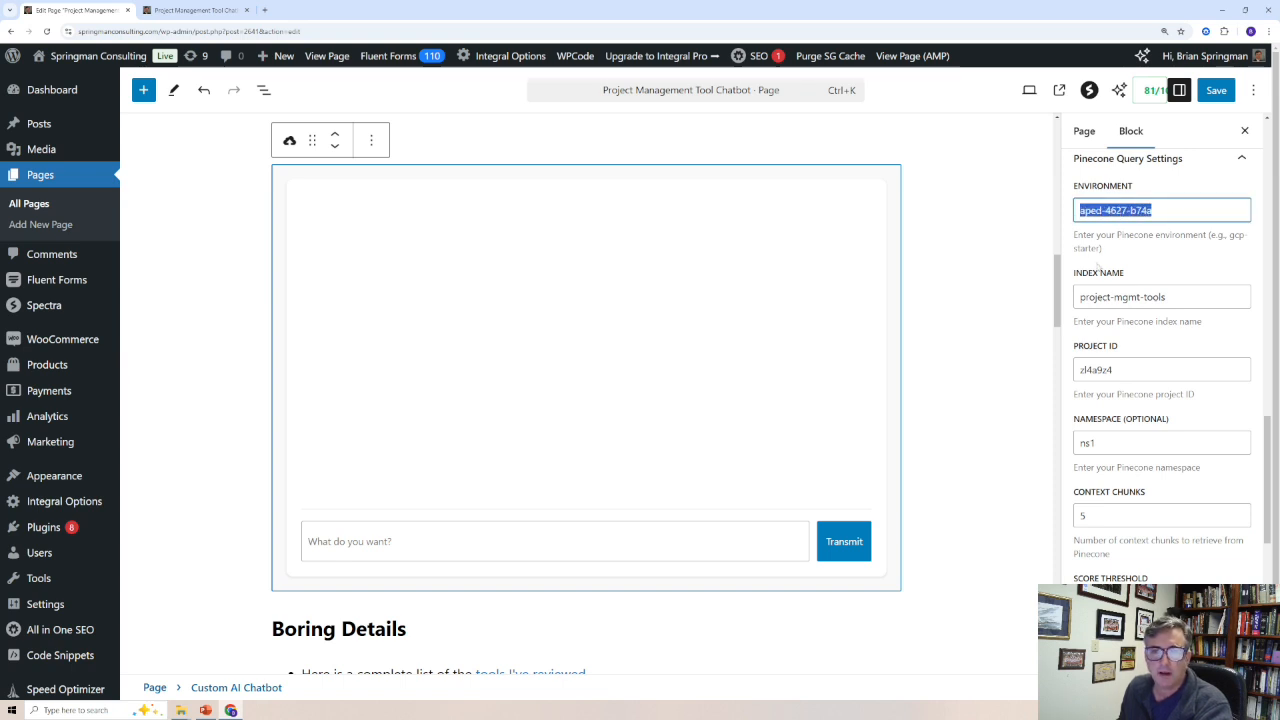
{"action": "left_click_drag", "start_coordinate": [1180, 298], "coordinate": [1078, 298]}
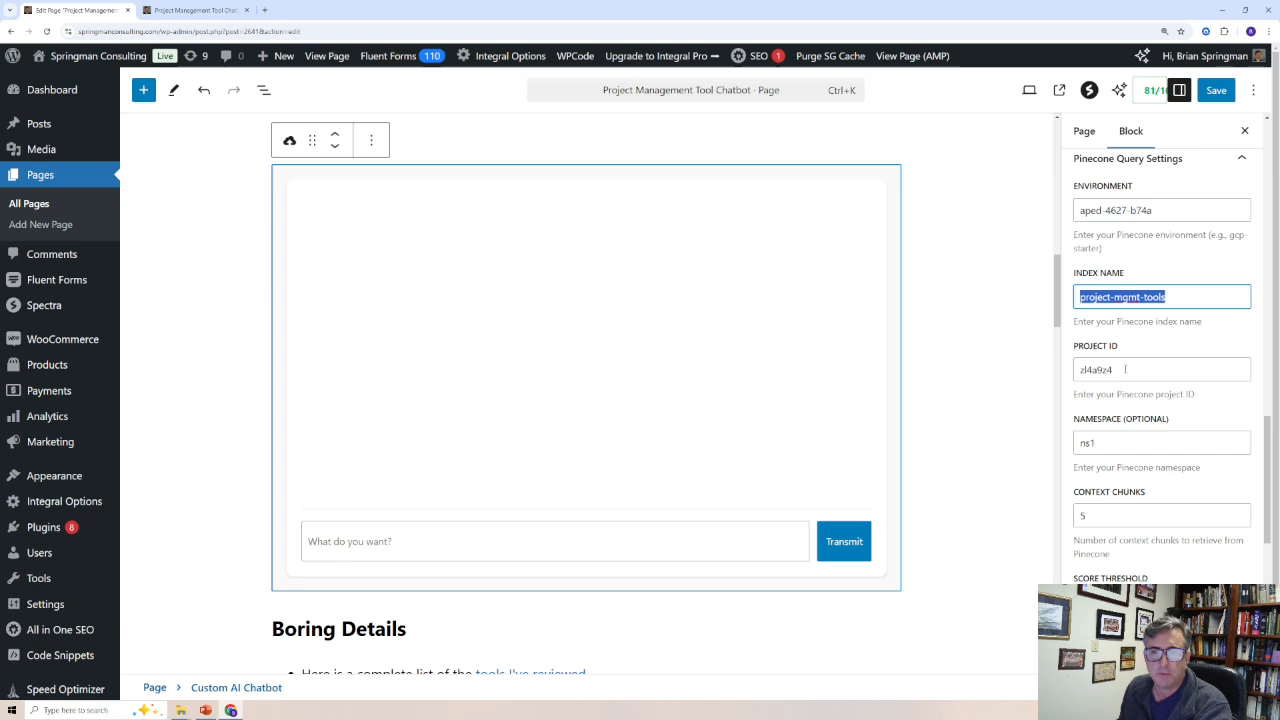
{"action": "left_click_drag", "start_coordinate": [1123, 369], "coordinate": [1060, 375]}
{"action": "left_click_drag", "start_coordinate": [1115, 443], "coordinate": [1078, 443]}
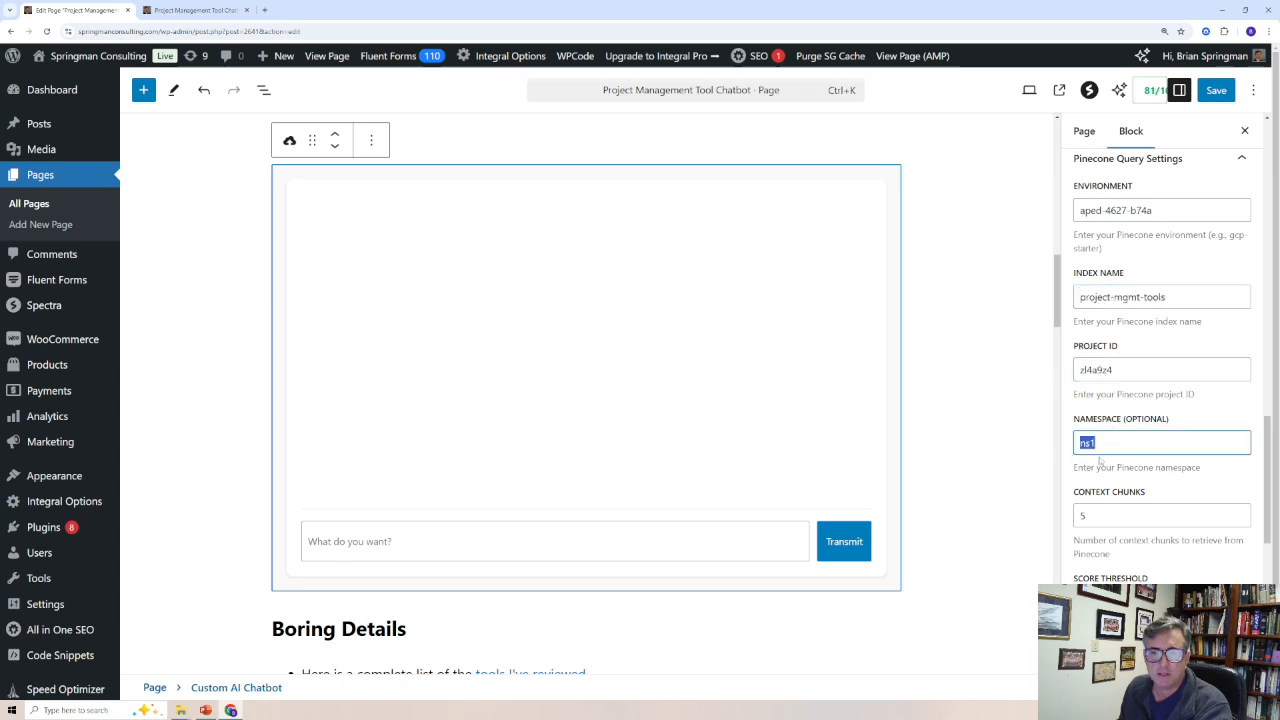
Step: Examine the number of context chunks and the score threshold in the Pinecone query settings
{"action": "scroll", "coordinate": [1110, 400], "scroll_direction": "down", "scroll_amount": 2}
{"action": "scroll", "coordinate": [1110, 399], "scroll_direction": "down", "scroll_amount": 3}
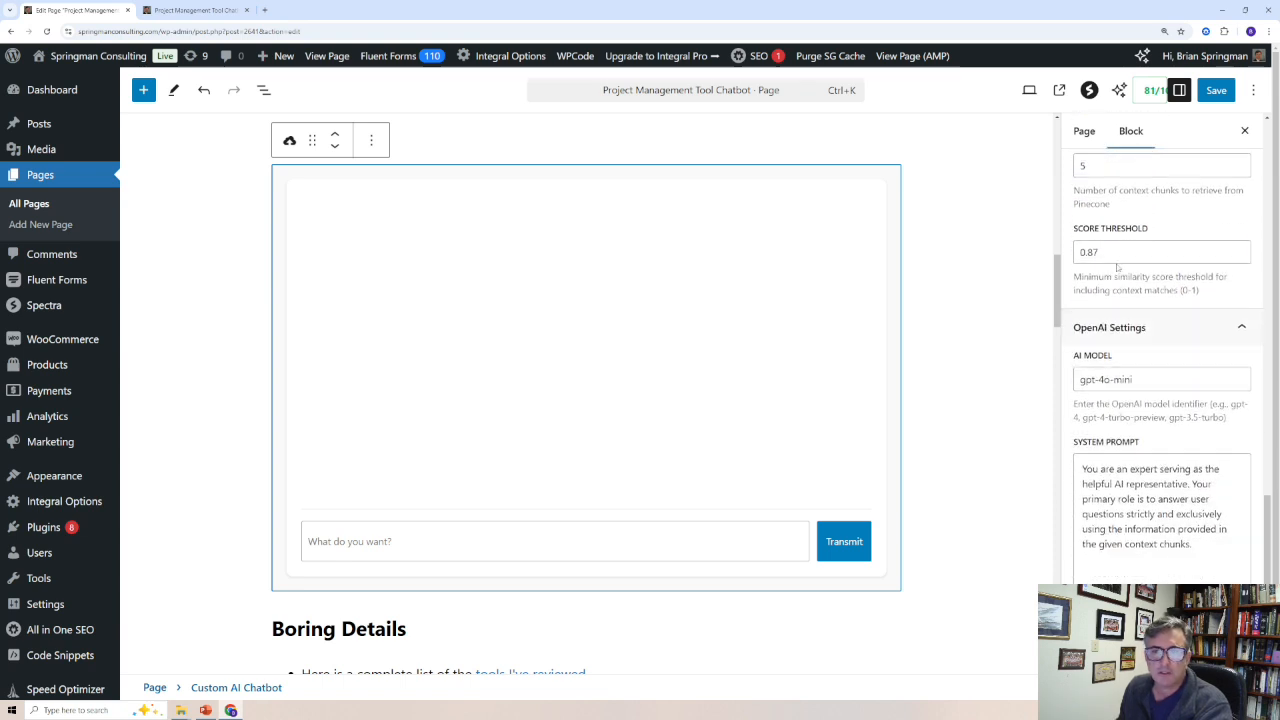
{"action": "scroll", "coordinate": [1105, 260], "scroll_direction": "up", "scroll_amount": 1}
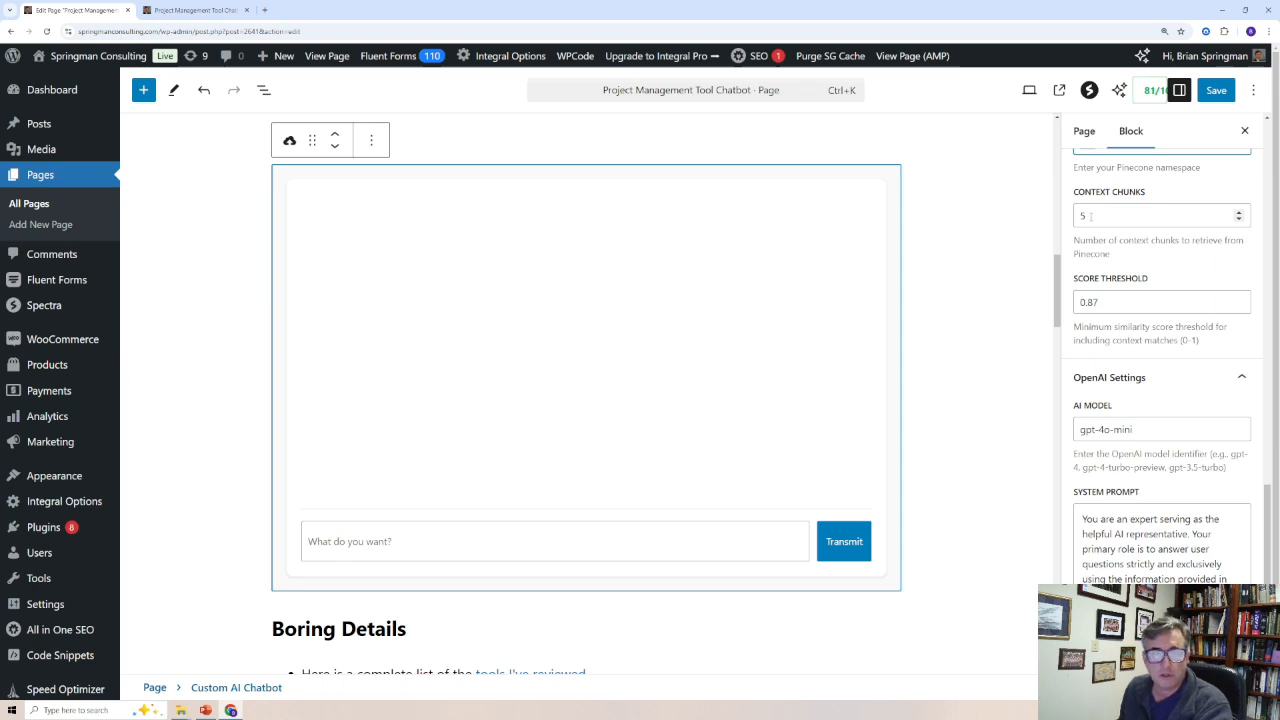
{"action": "left_click_drag", "start_coordinate": [1090, 216], "coordinate": [1078, 216]}
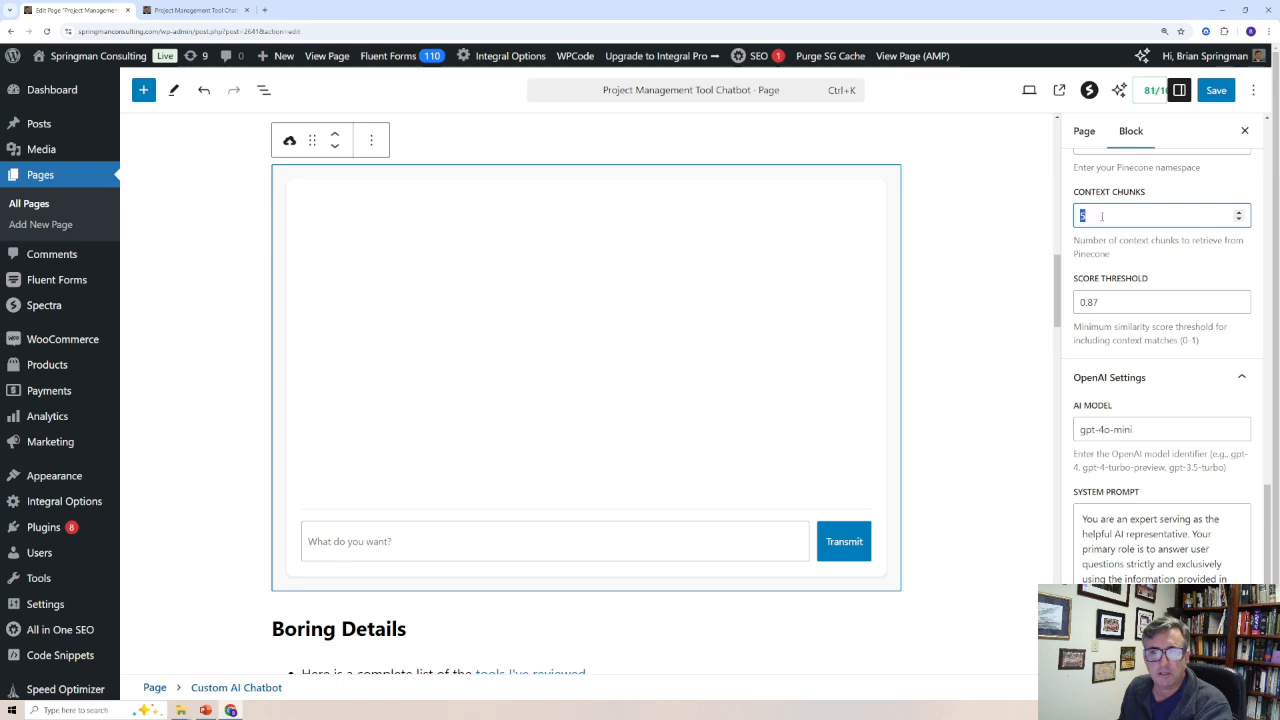
{"action": "left_click", "coordinate": [1117, 304]}
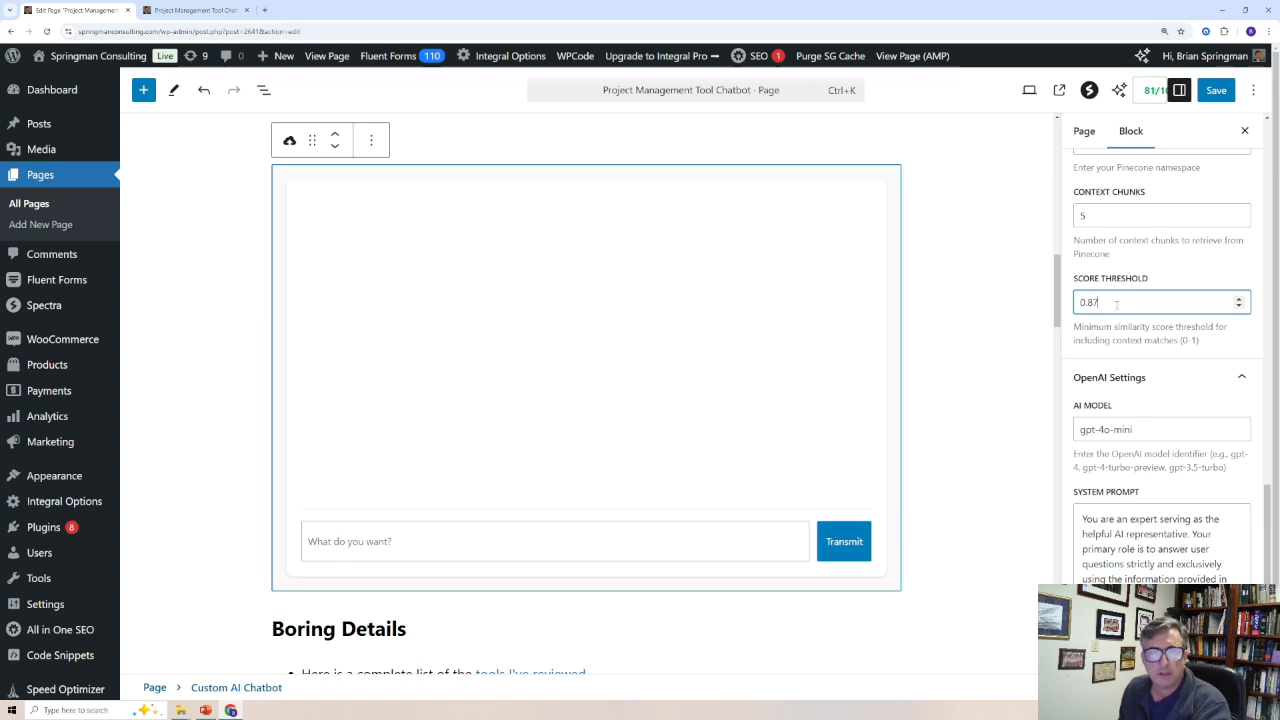
{"action": "left_click_drag", "start_coordinate": [1104, 302], "coordinate": [1078, 302]}
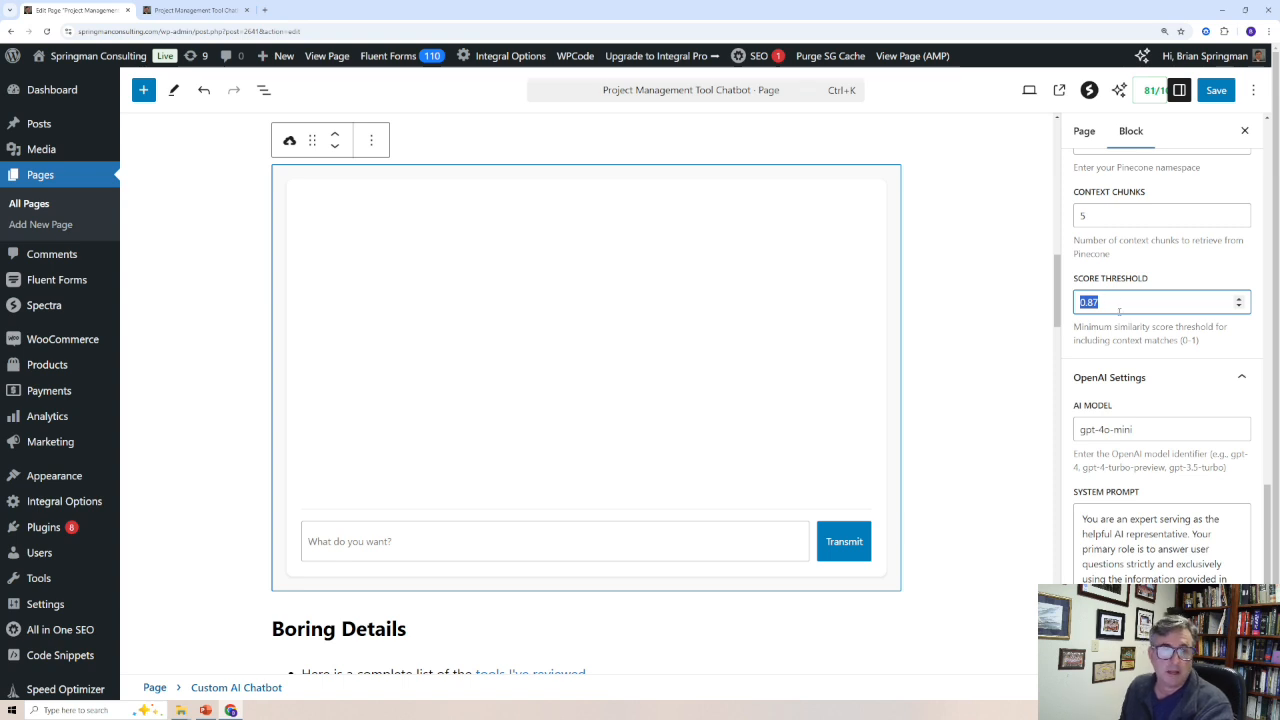
Step: Review the AI model and read through the system prompt in the chatbot's OpenAI settings
{"action": "scroll", "coordinate": [1118, 296], "scroll_direction": "down", "scroll_amount": 2}
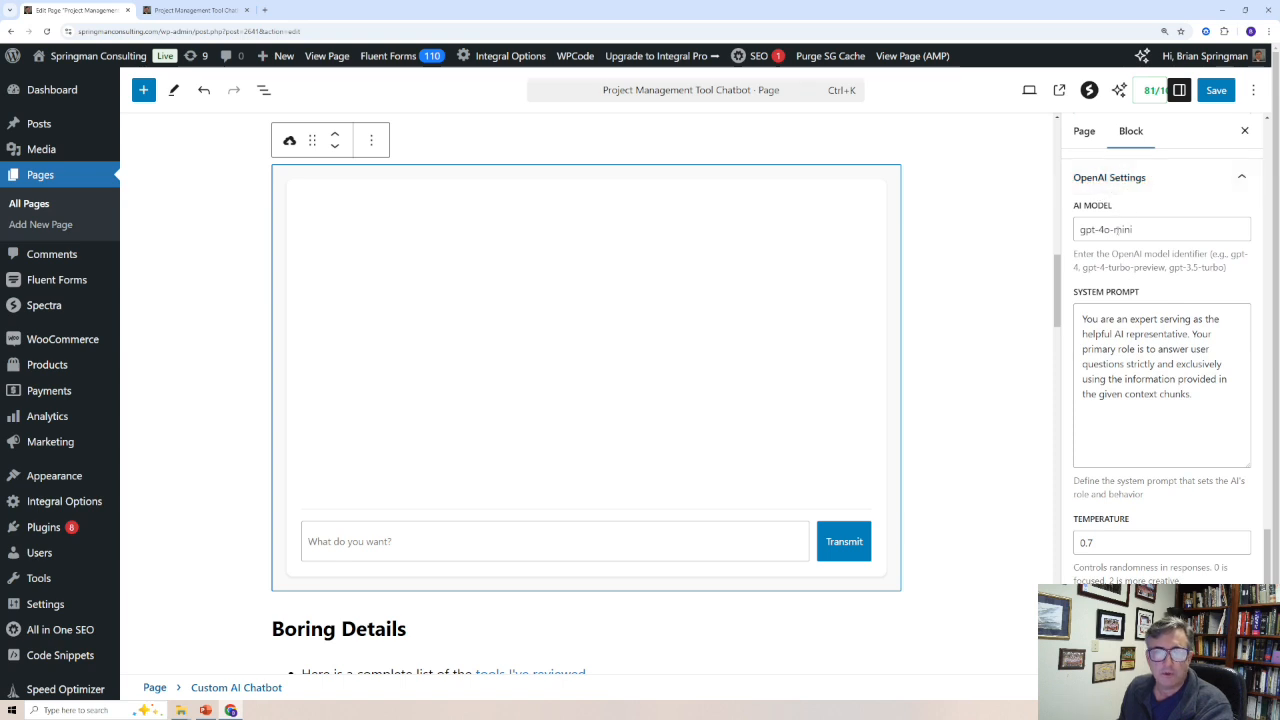
{"action": "left_click_drag", "start_coordinate": [1140, 229], "coordinate": [1076, 230]}
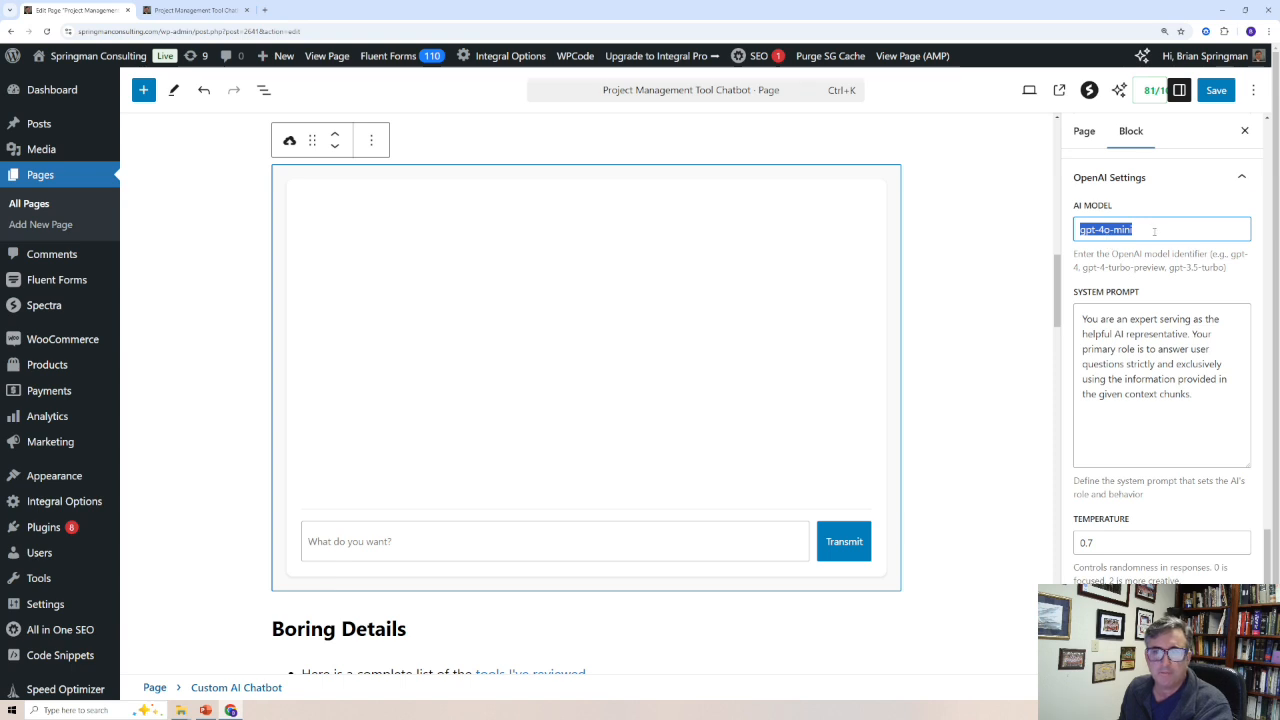
{"action": "scroll", "coordinate": [1150, 228], "scroll_direction": "down", "scroll_amount": 1}
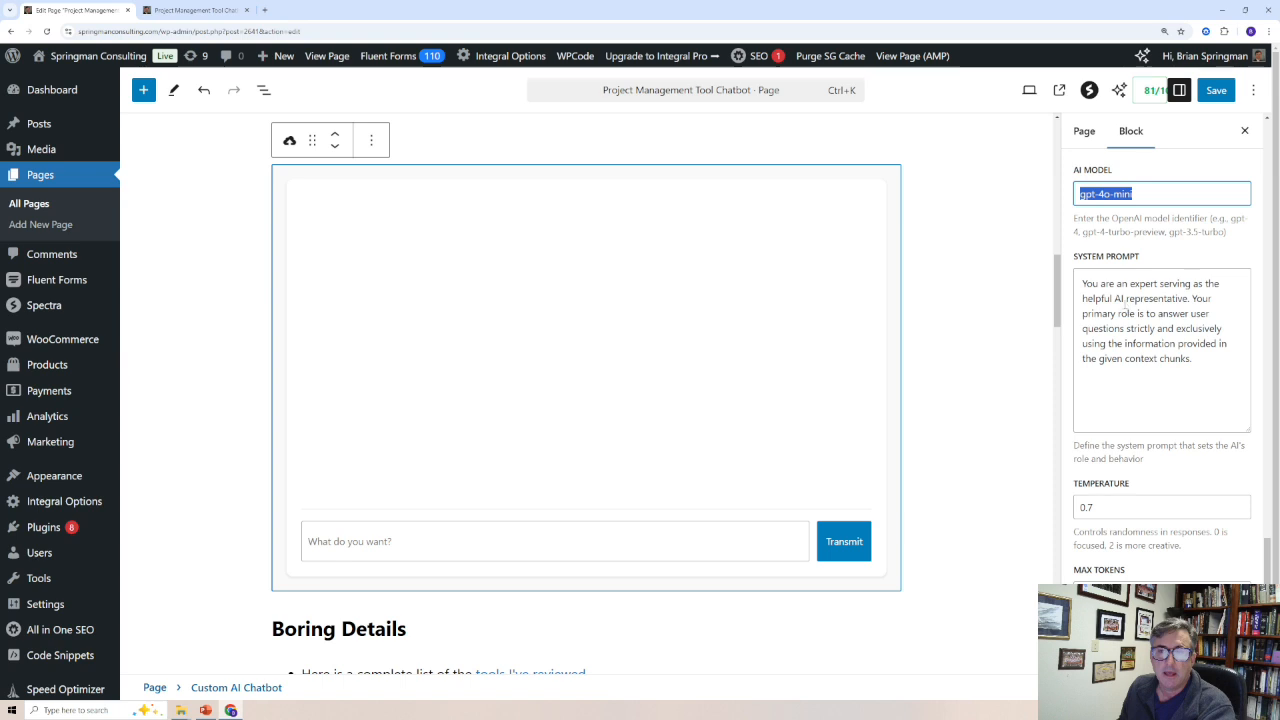
{"action": "left_click", "coordinate": [1110, 268]}
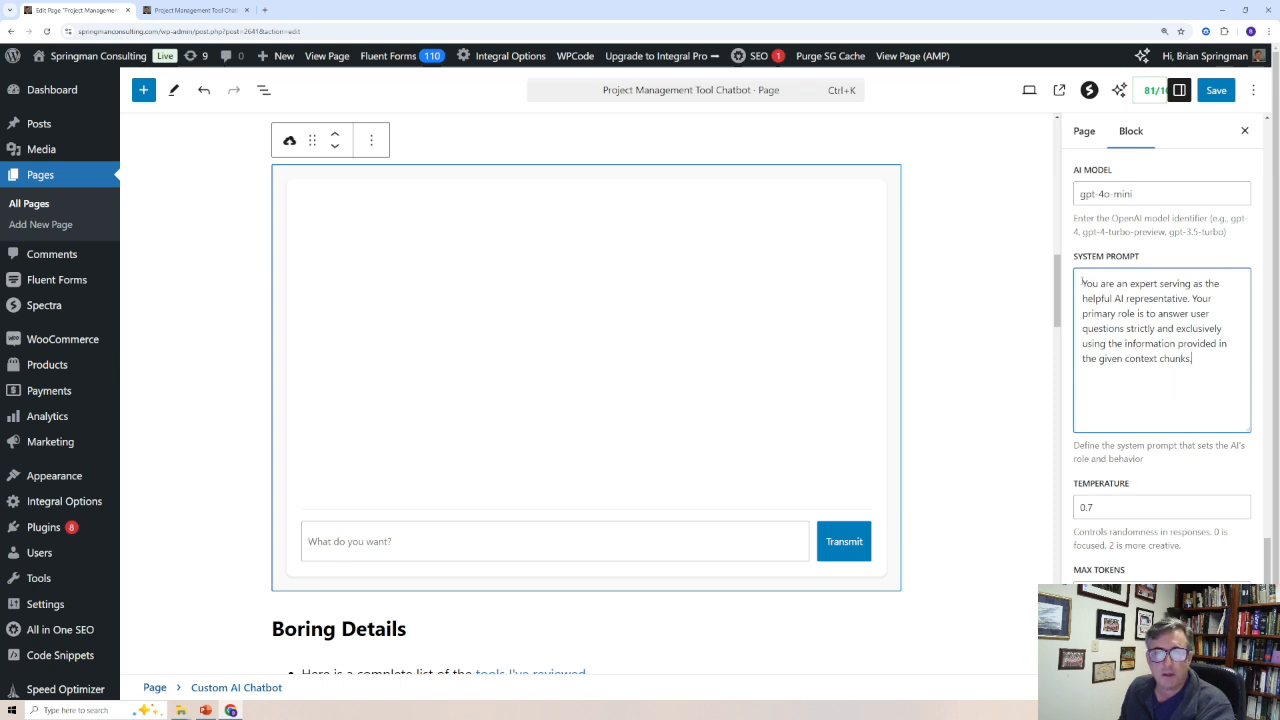
{"action": "left_click_drag", "start_coordinate": [1082, 282], "coordinate": [1206, 362]}
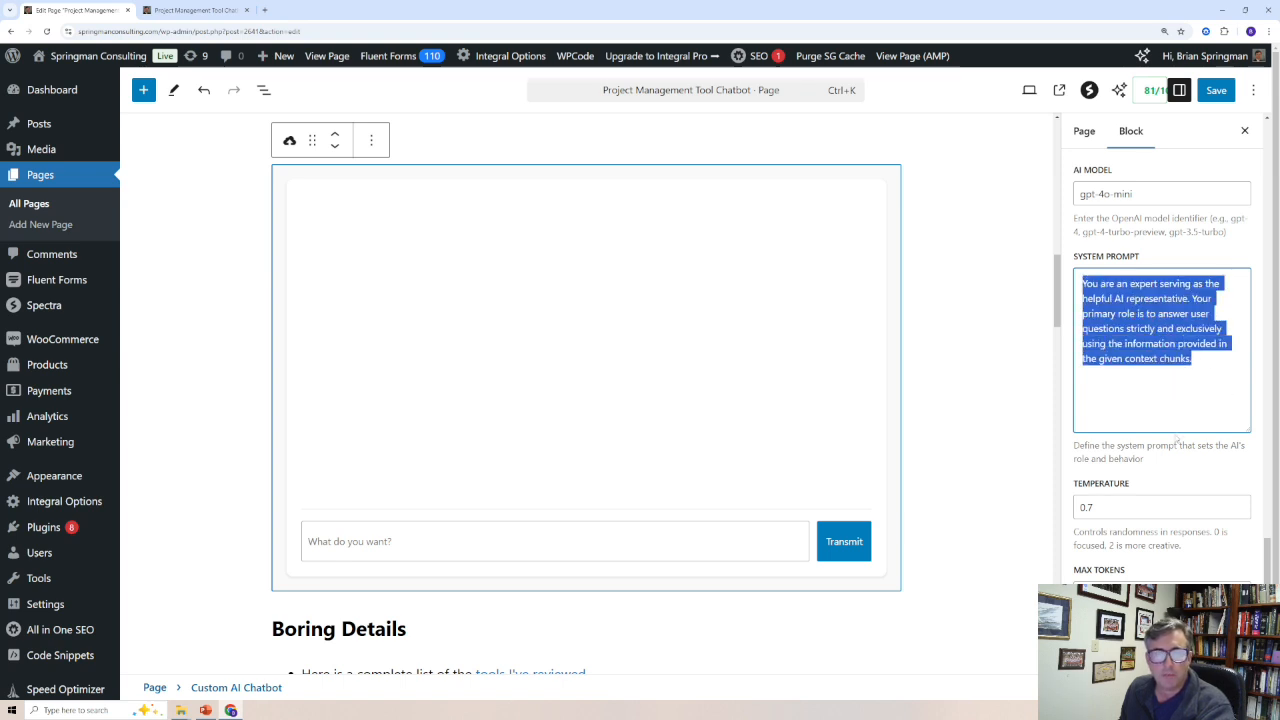
{"action": "left_click", "coordinate": [1195, 357]}
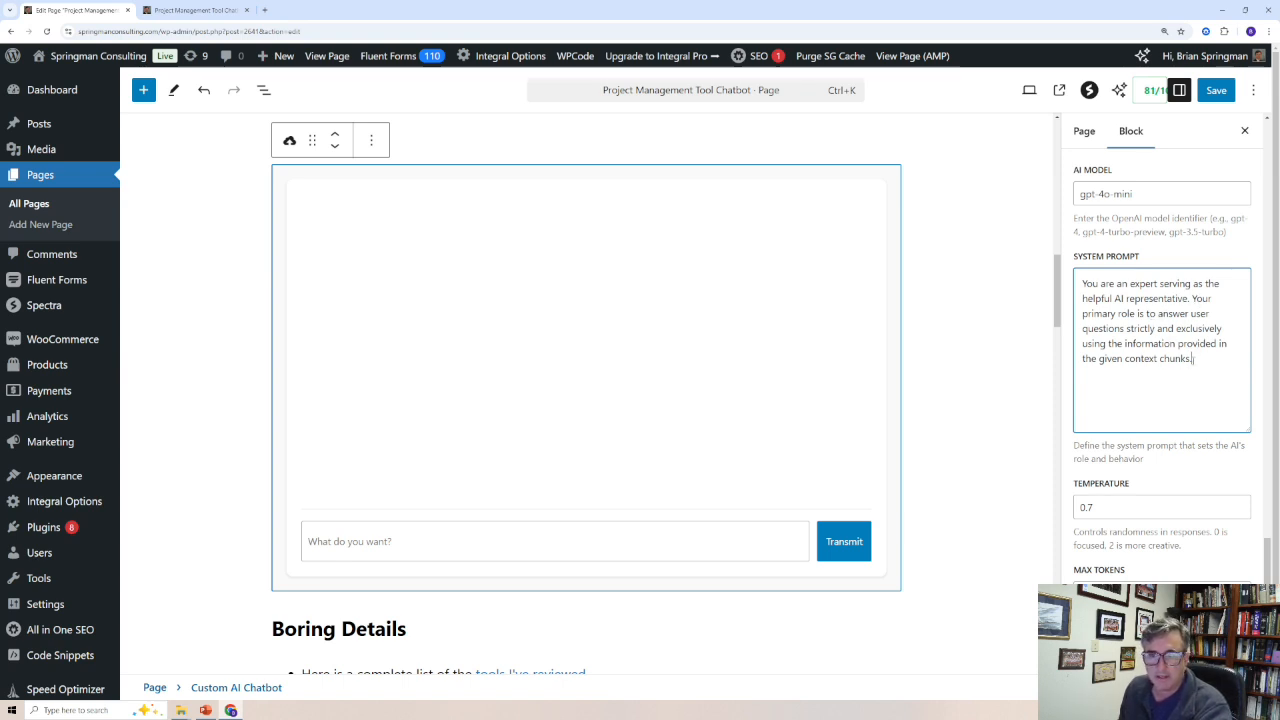
{"action": "left_click_drag", "start_coordinate": [1193, 358], "coordinate": [1076, 285]}
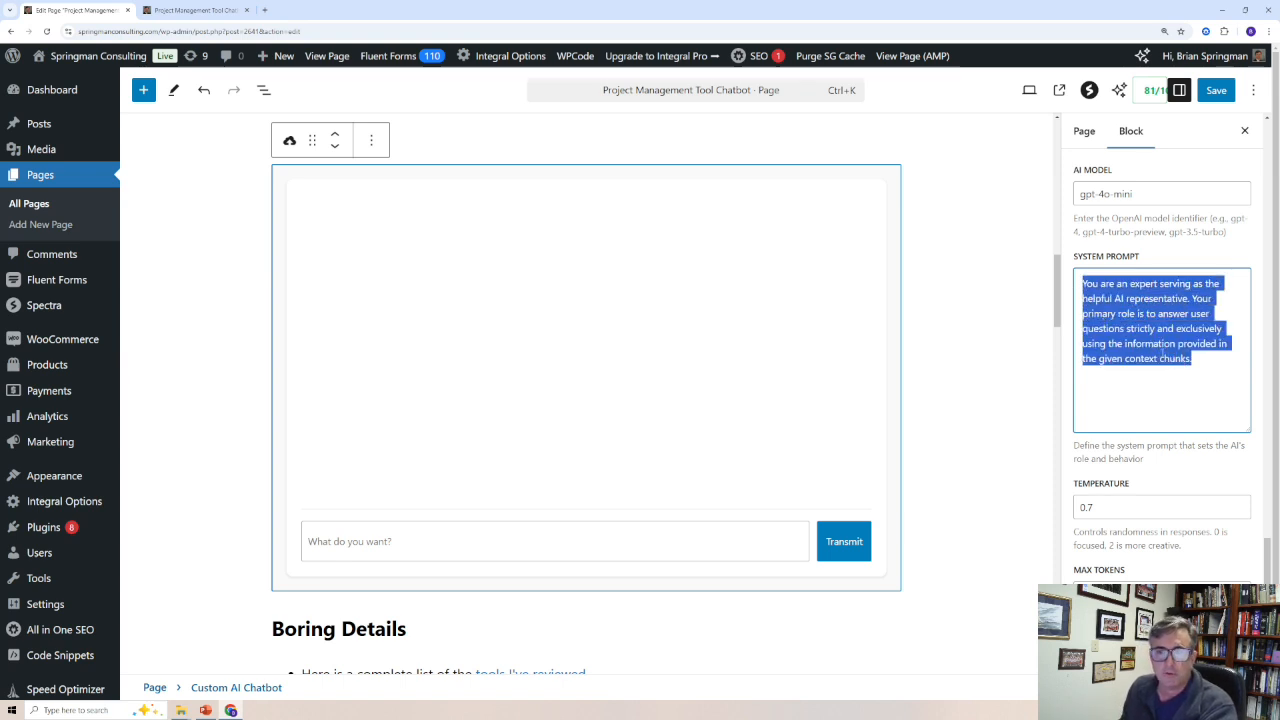
Step: Append "Answer in the style of Santa Clause." to the chatbot's system prompt and save the page
{"action": "left_click", "coordinate": [1166, 356]}
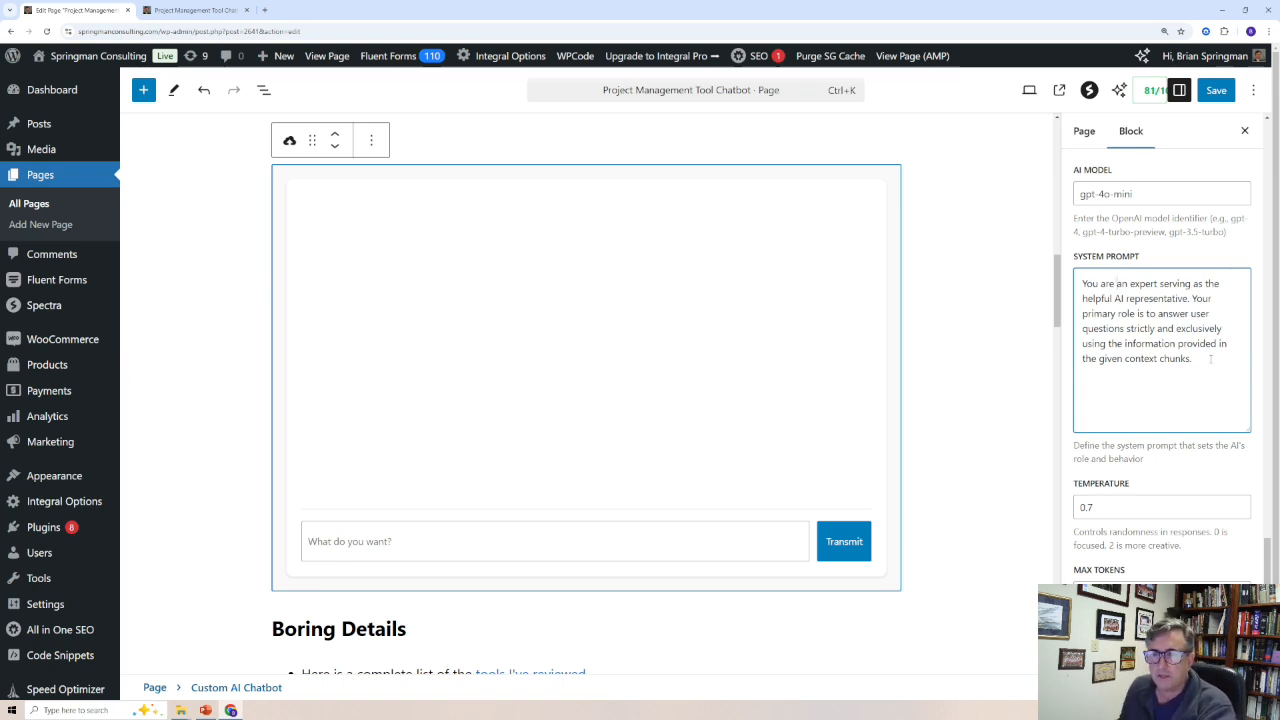
{"action": "type", "text": "Snswer in the"}
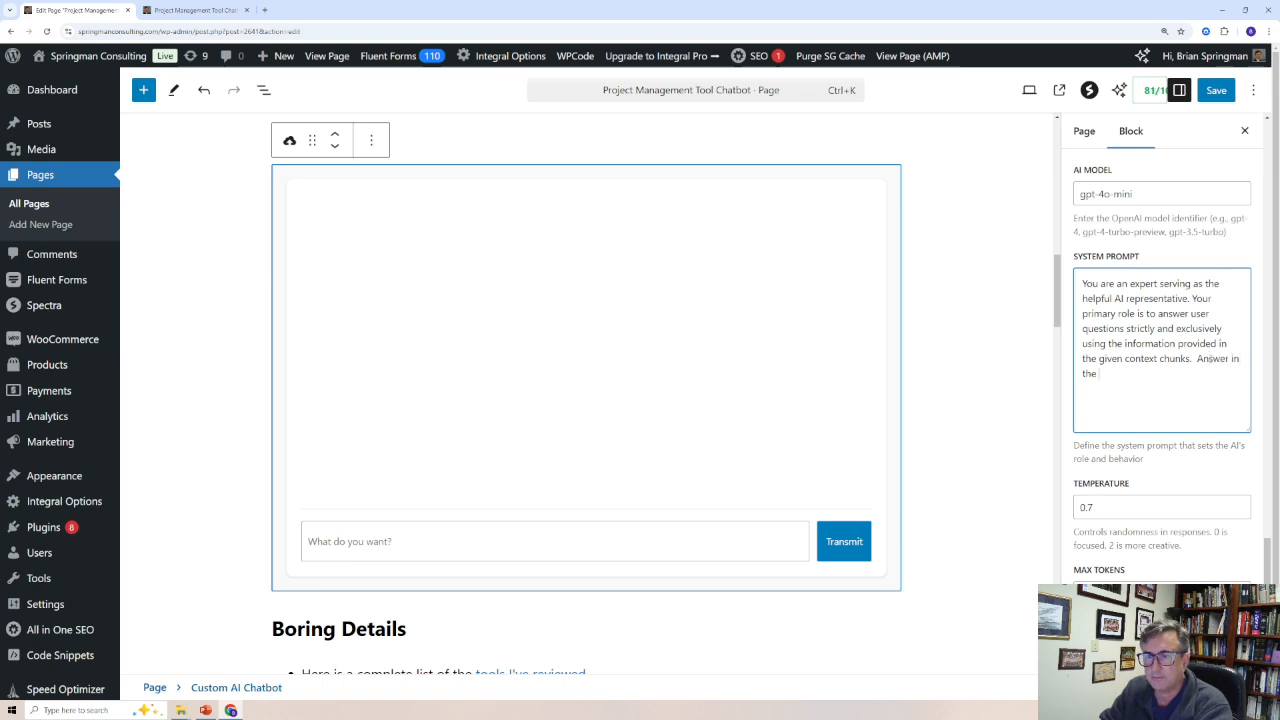
{"action": "type", "text": " style of Santa Clause."}
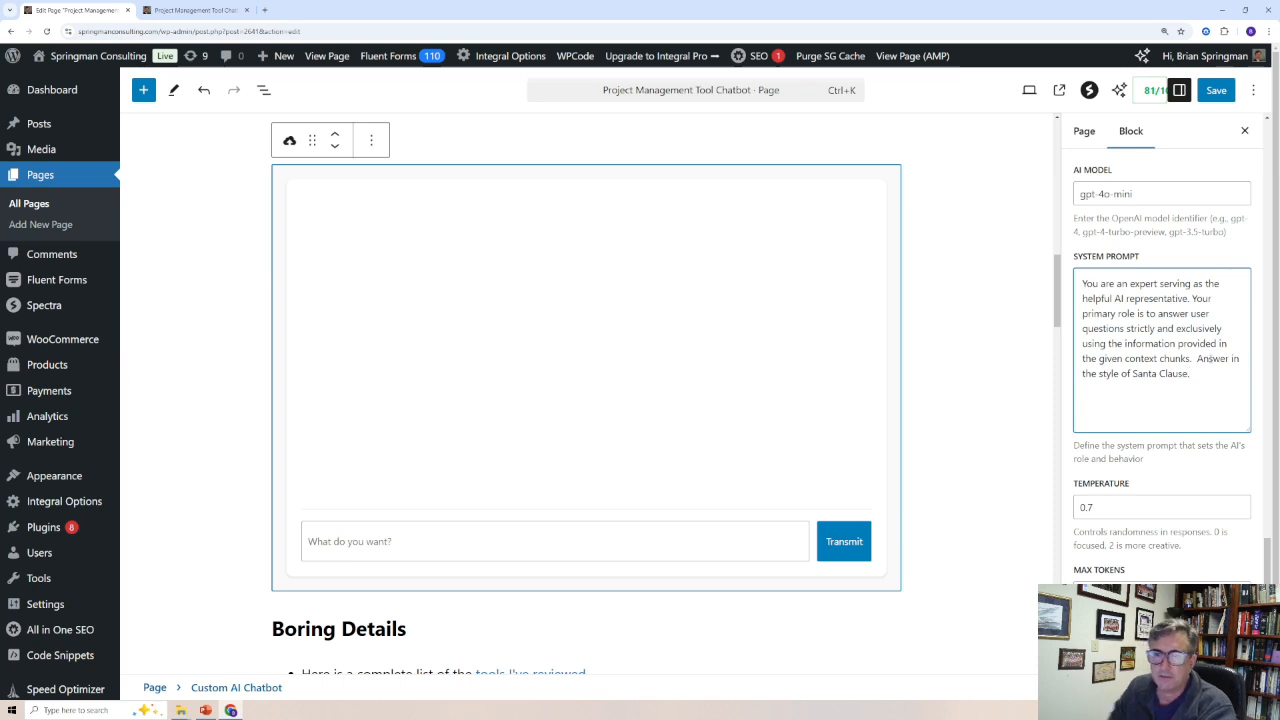
{"action": "left_click", "coordinate": [1214, 98]}
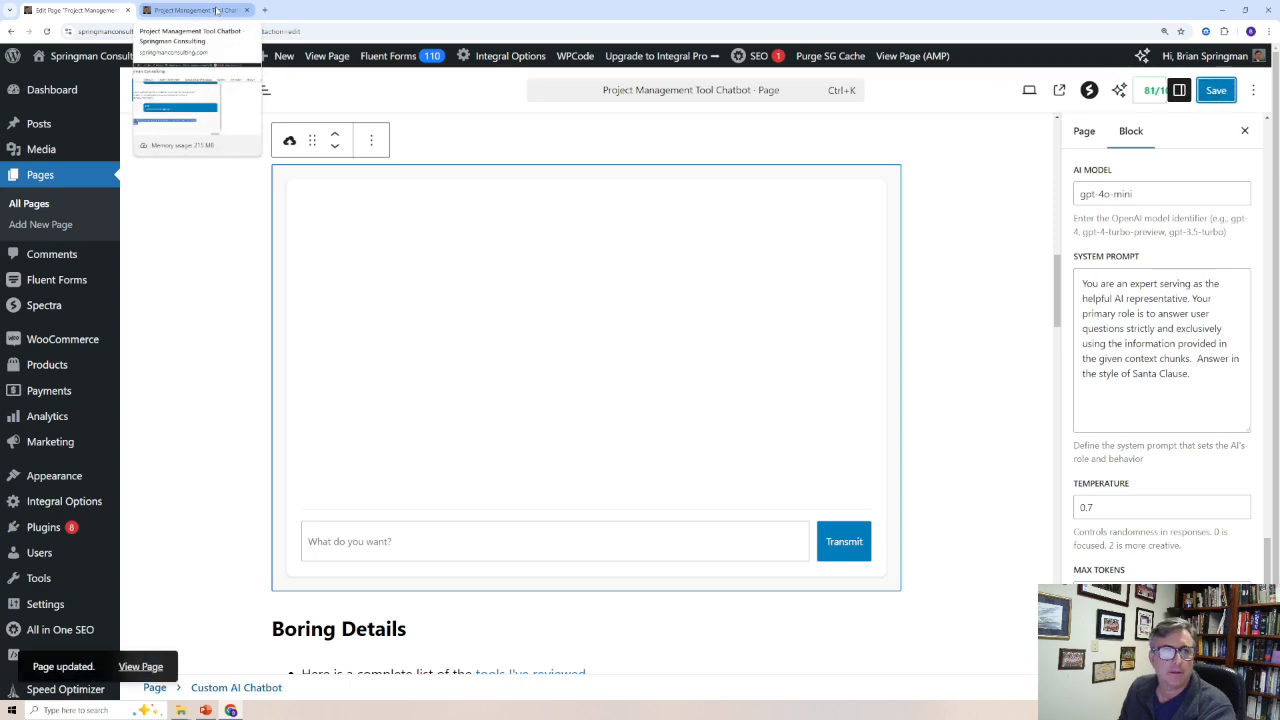
Step: Reload the page preview to load the saved chatbot settings, and go to the chatbot's question box
{"action": "left_click", "coordinate": [217, 10]}
{"action": "scroll", "coordinate": [488, 255], "scroll_direction": "up", "scroll_amount": 5}
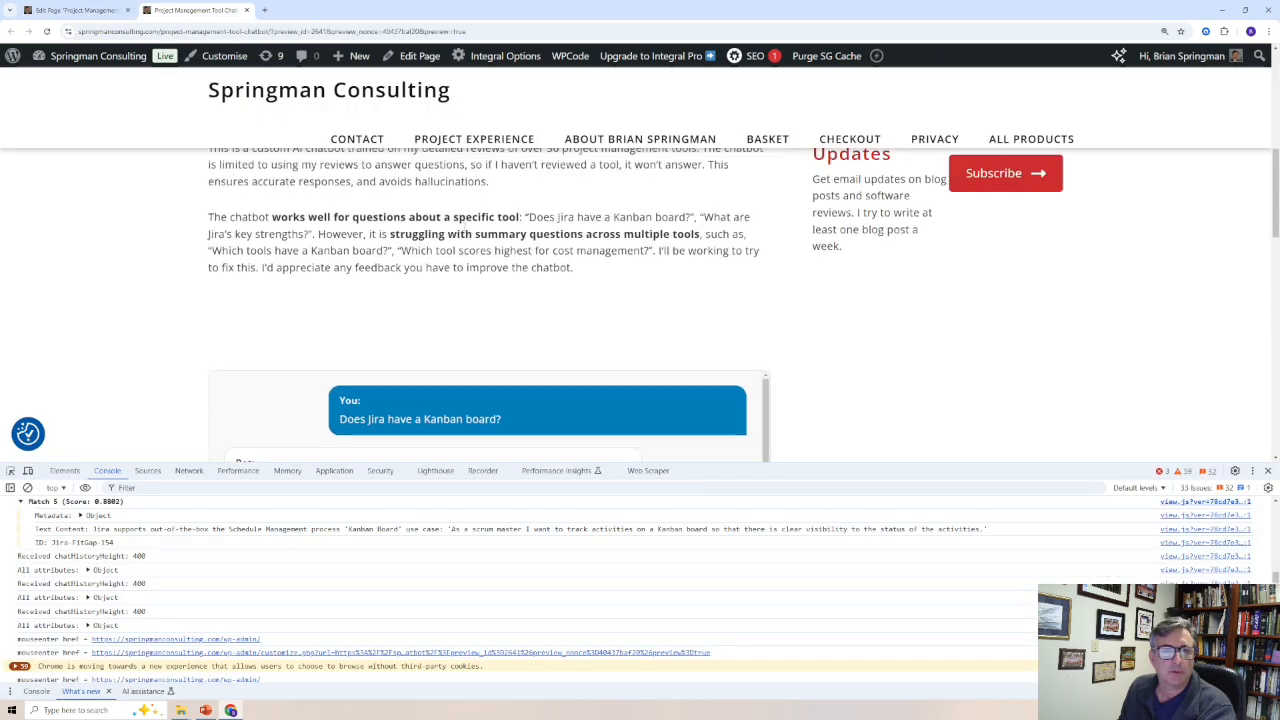
{"action": "scroll", "coordinate": [488, 300], "scroll_direction": "up", "scroll_amount": 5}
{"action": "key", "text": "F5"}
{"action": "scroll", "coordinate": [586, 263], "scroll_direction": "down", "scroll_amount": 2}
{"action": "scroll", "coordinate": [588, 298], "scroll_direction": "down", "scroll_amount": 8}
Step: Ask the chatbot in the page preview "Does Jira have a Kanban board?" and submit the question
{"action": "left_click", "coordinate": [332, 305]}
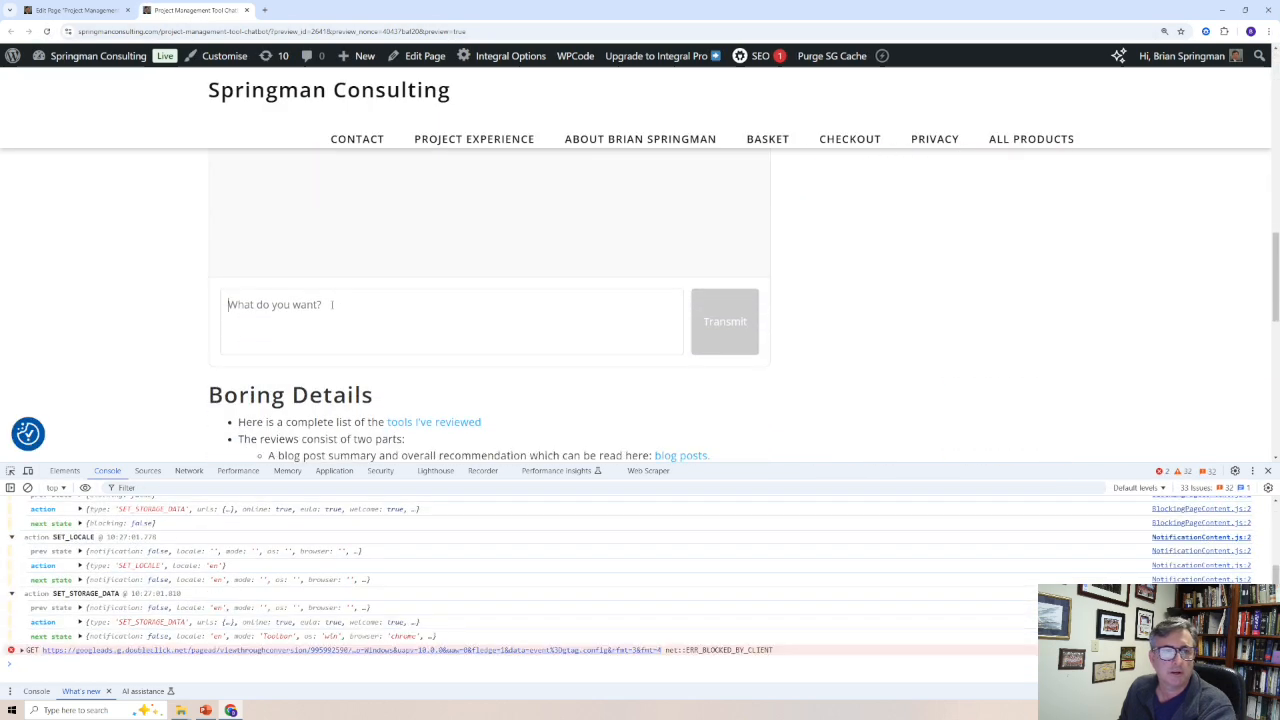
{"action": "type", "text": "Does J"}
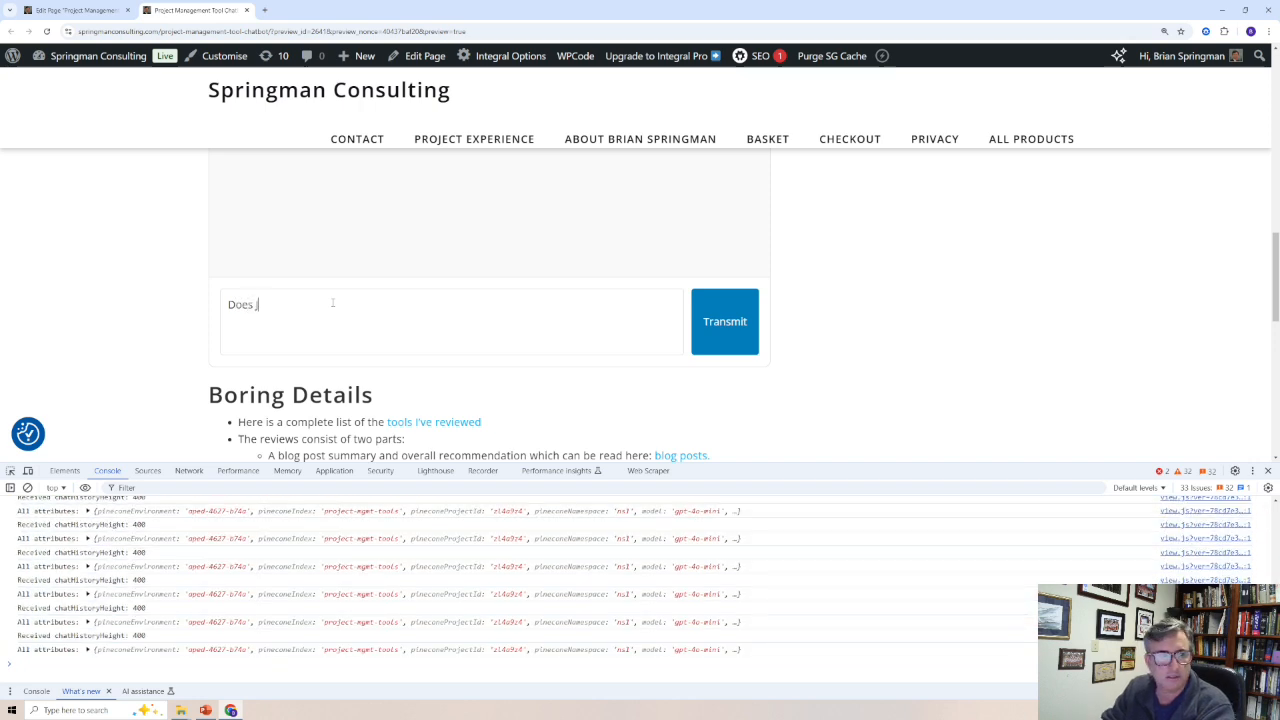
{"action": "type", "text": "ira have a "}
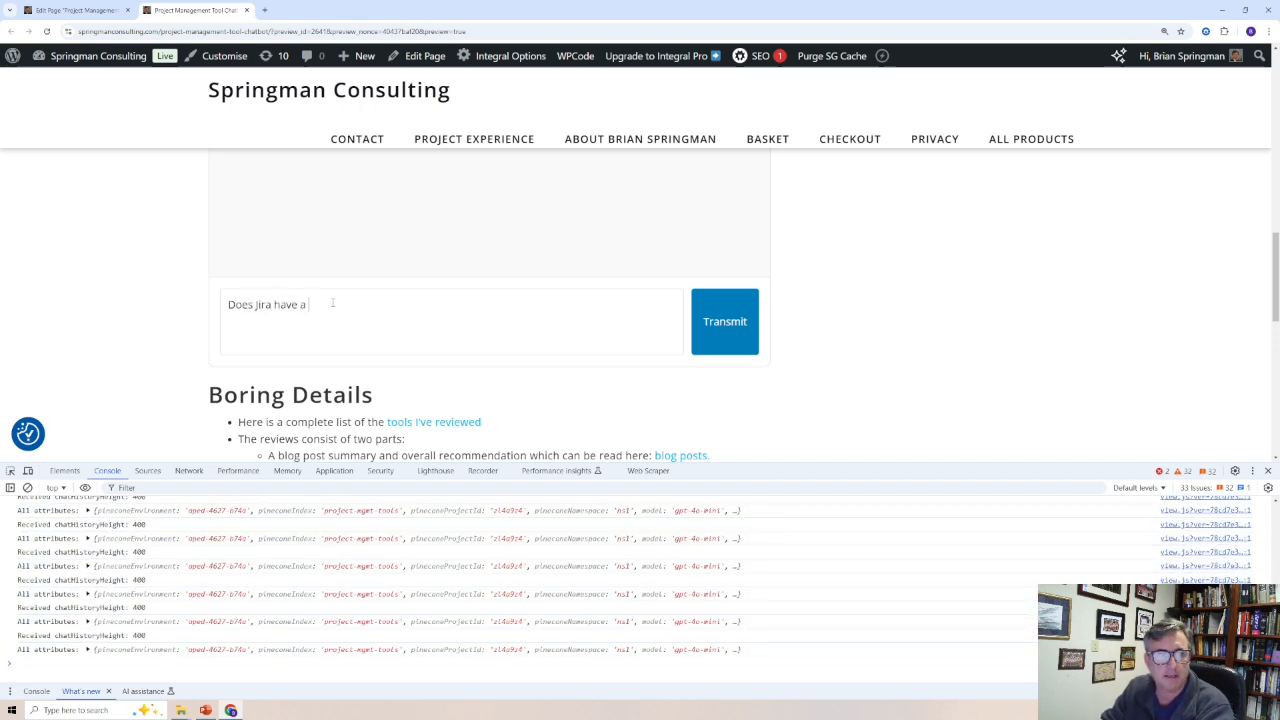
{"action": "type", "text": "Kanban board?"}
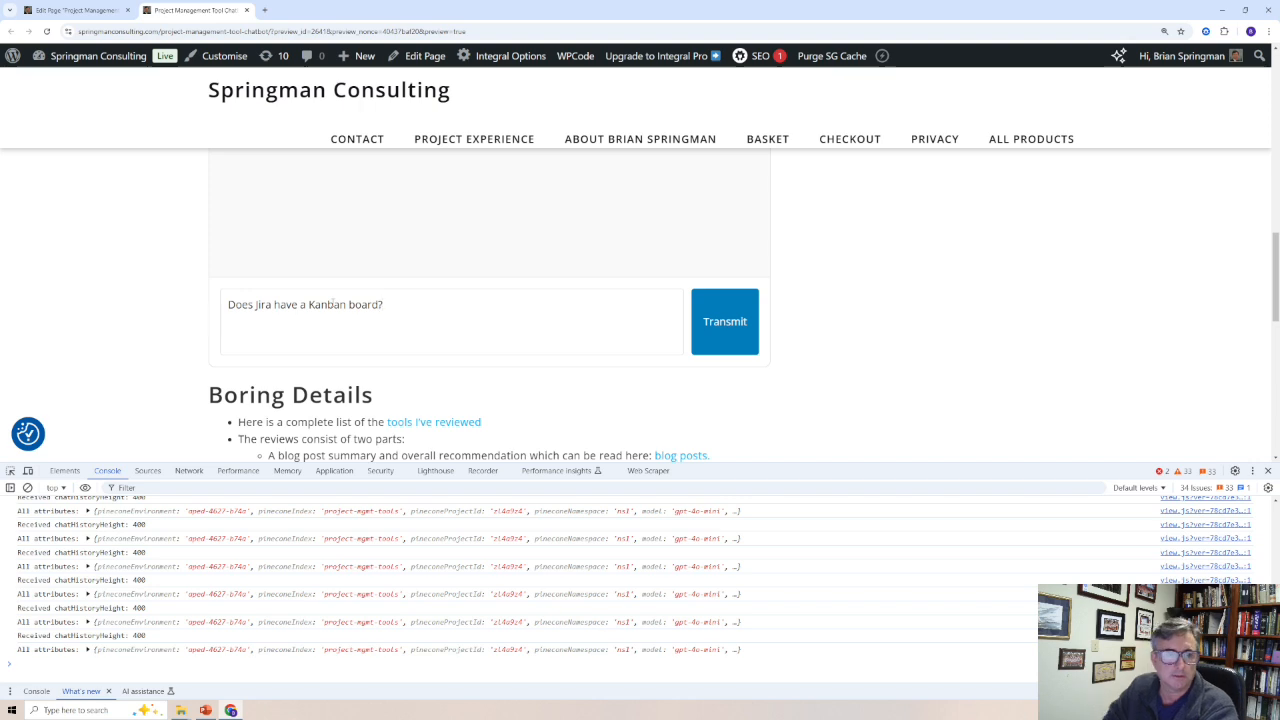
{"action": "left_click", "coordinate": [733, 326]}
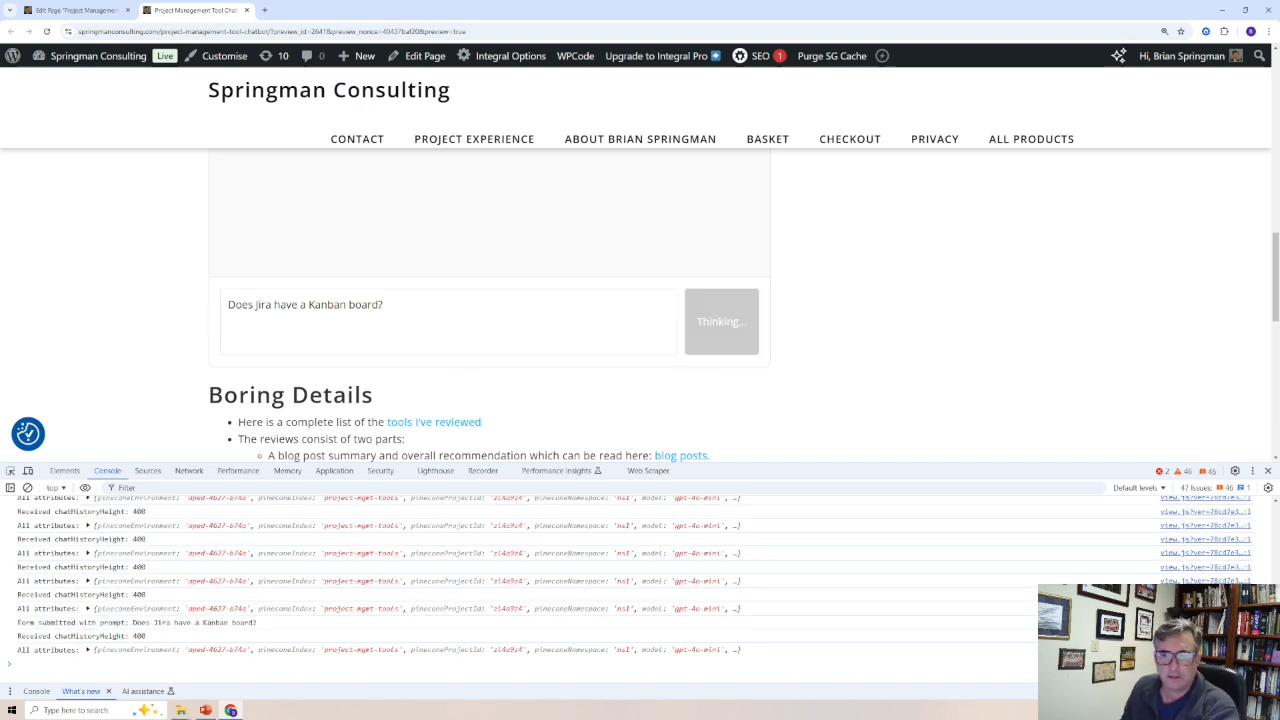
Step: Close the developer tools and read through the chatbot's reply to the Kanban board question
{"action": "left_click", "coordinate": [1268, 470]}
{"action": "scroll", "coordinate": [524, 403], "scroll_direction": "up", "scroll_amount": 2}
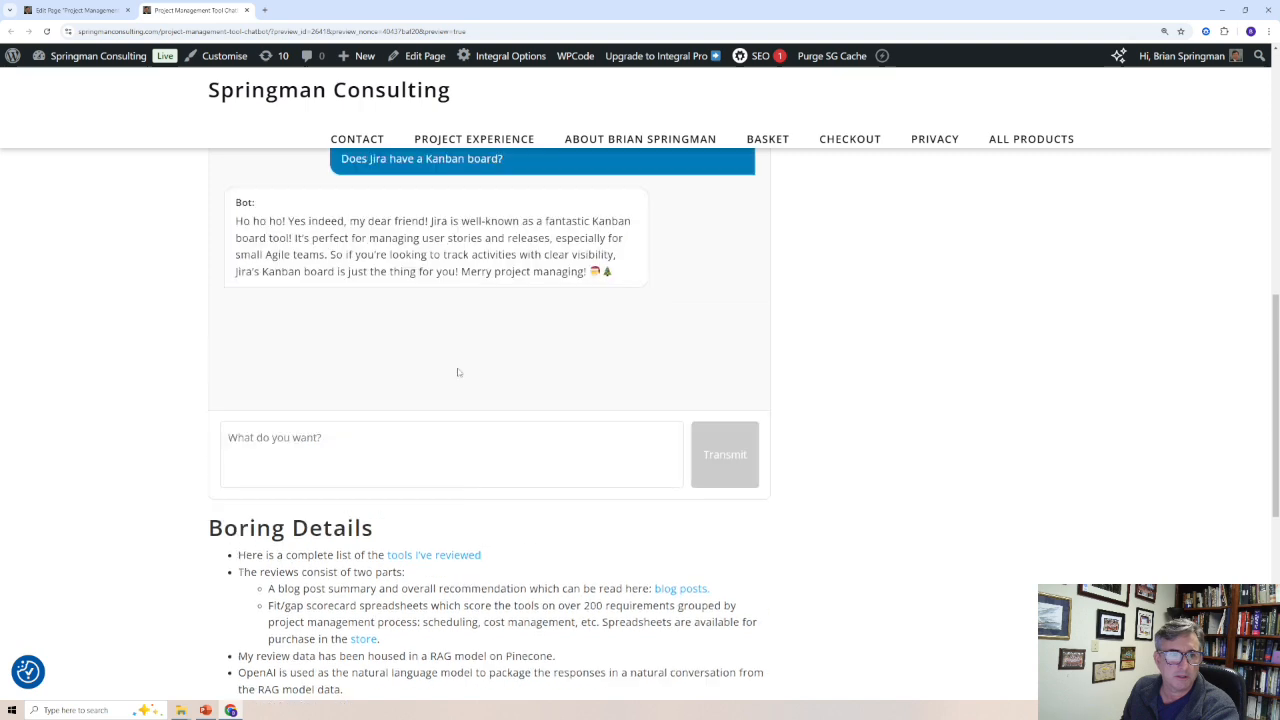
{"action": "left_click_drag", "start_coordinate": [232, 290], "coordinate": [613, 351]}
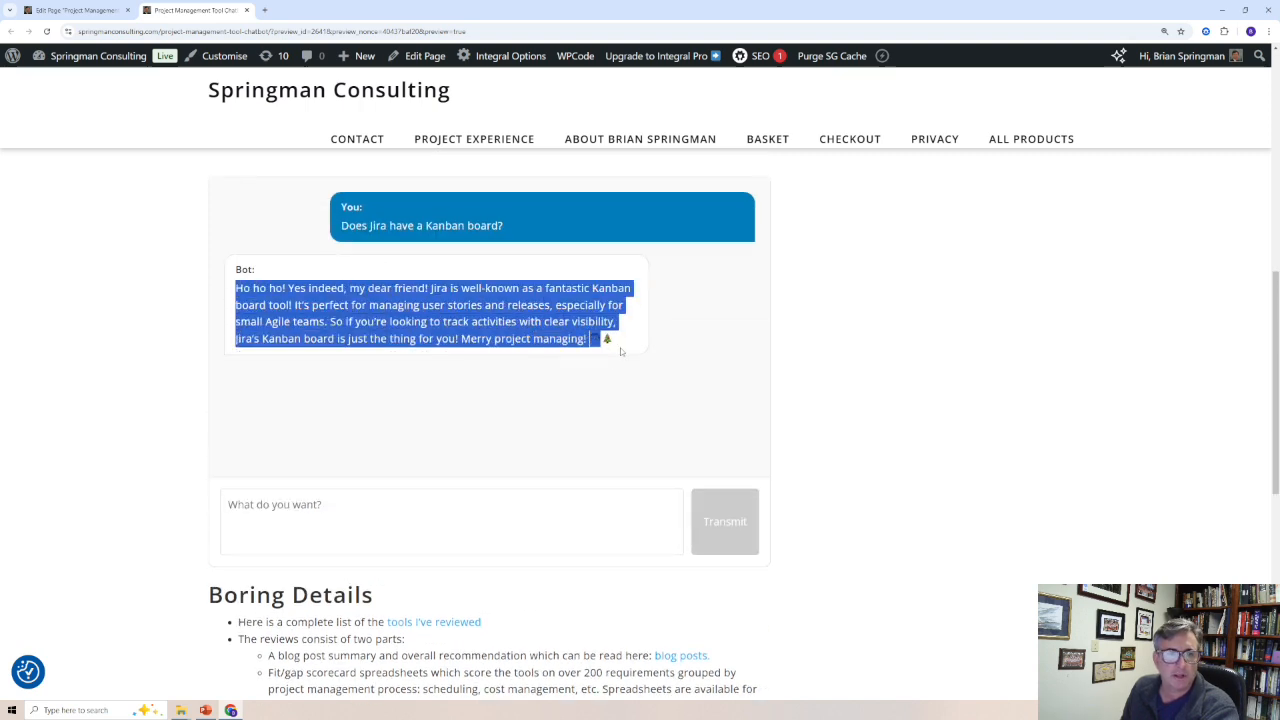
{"action": "left_click", "coordinate": [610, 374]}
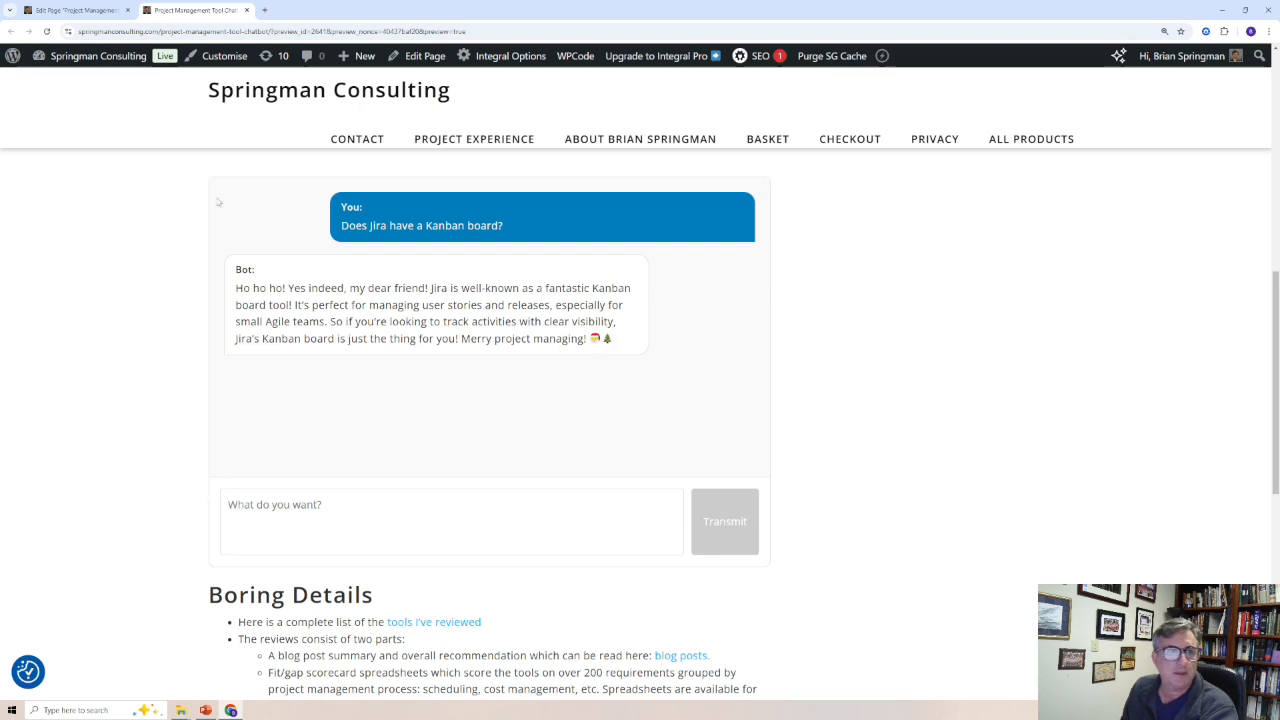
Step: Return to the page editor, remove "Answer in the style of Santa Clause." from the chatbot's system prompt, and save the page
{"action": "left_click", "coordinate": [82, 12]}
{"action": "left_click_drag", "start_coordinate": [1197, 358], "coordinate": [1190, 374]}
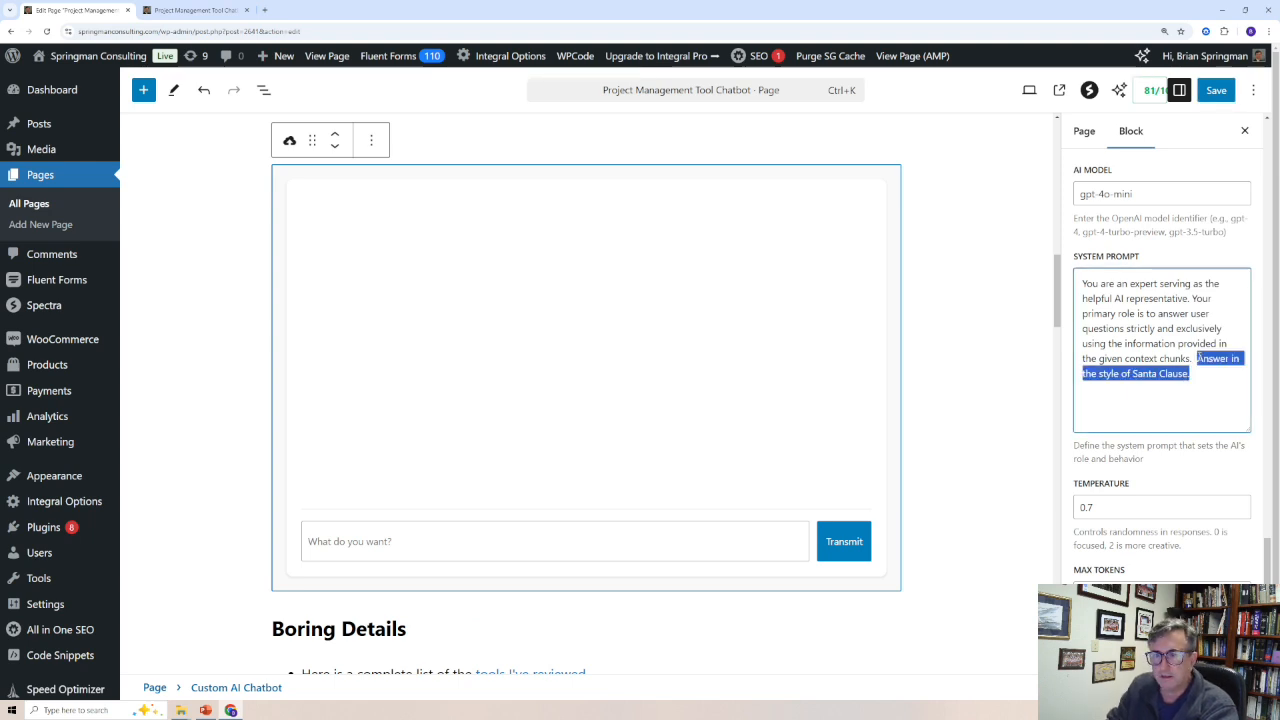
{"action": "key", "text": "BackSpace"}
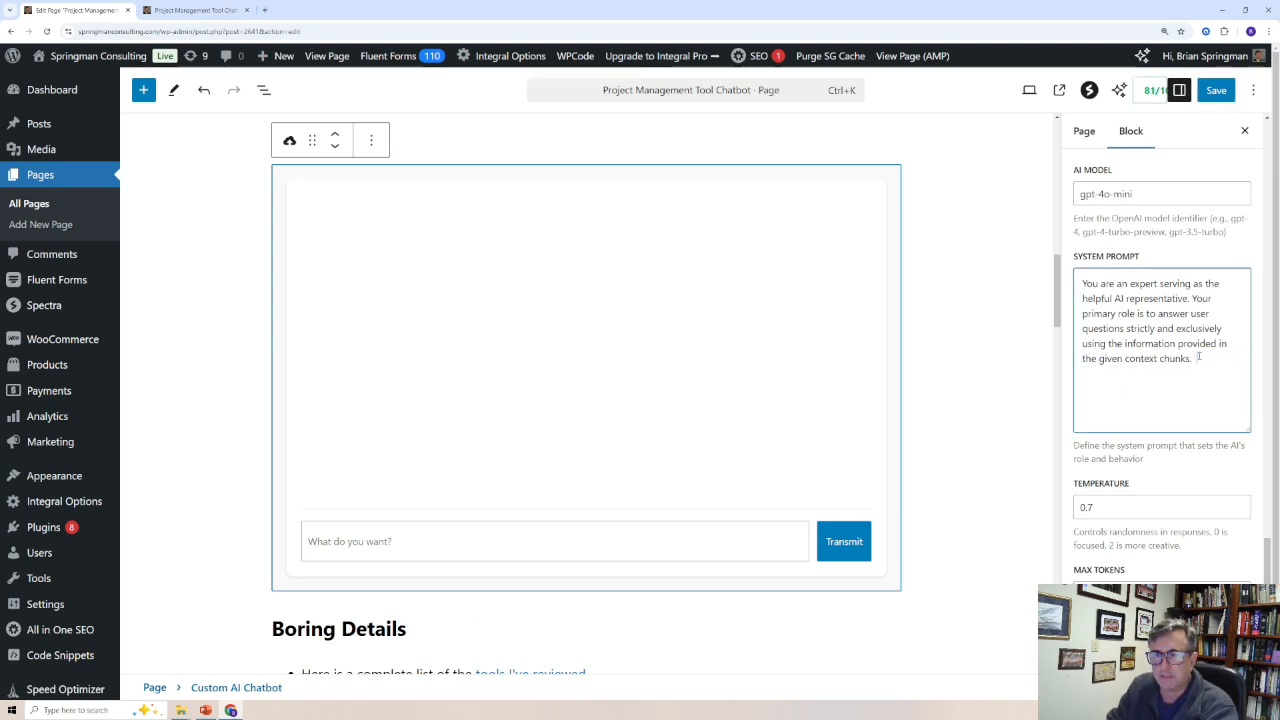
{"action": "left_click", "coordinate": [1222, 92]}
{"action": "scroll", "coordinate": [1208, 343], "scroll_direction": "down", "scroll_amount": 2}
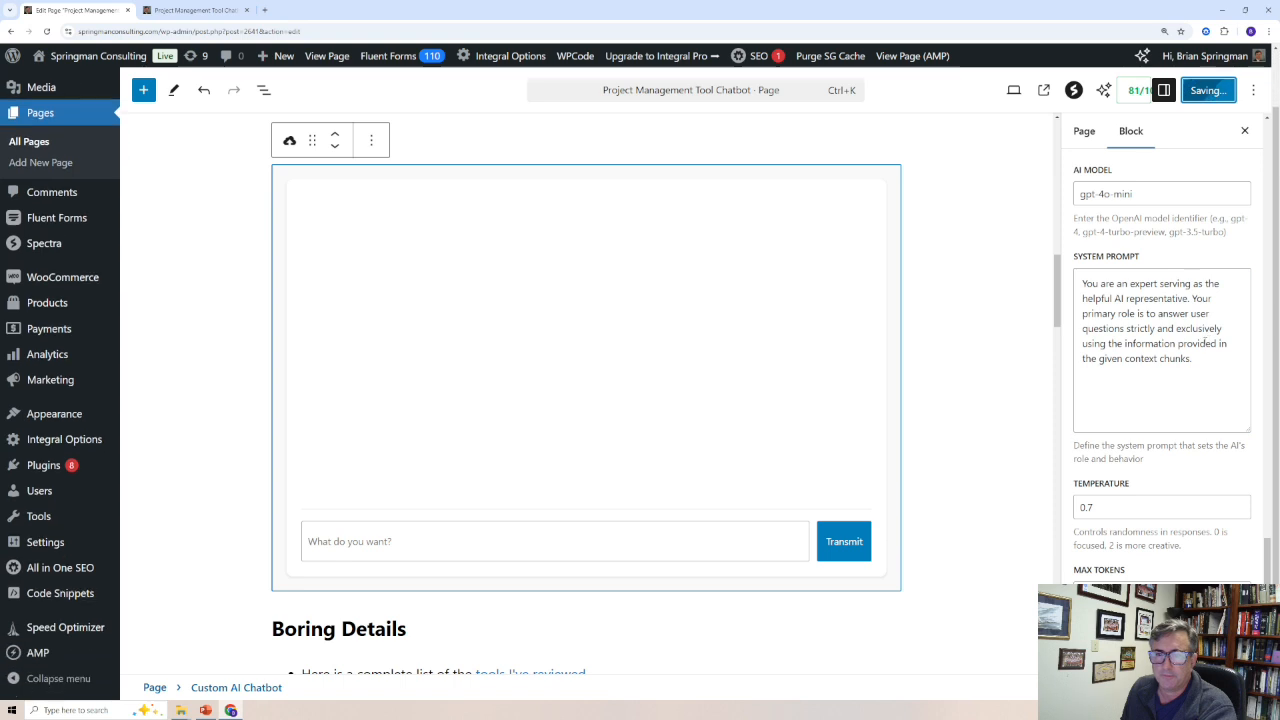
Step: Examine the temperature value and its description in the chatbot's OpenAI settings
{"action": "double_click", "coordinate": [1086, 507]}
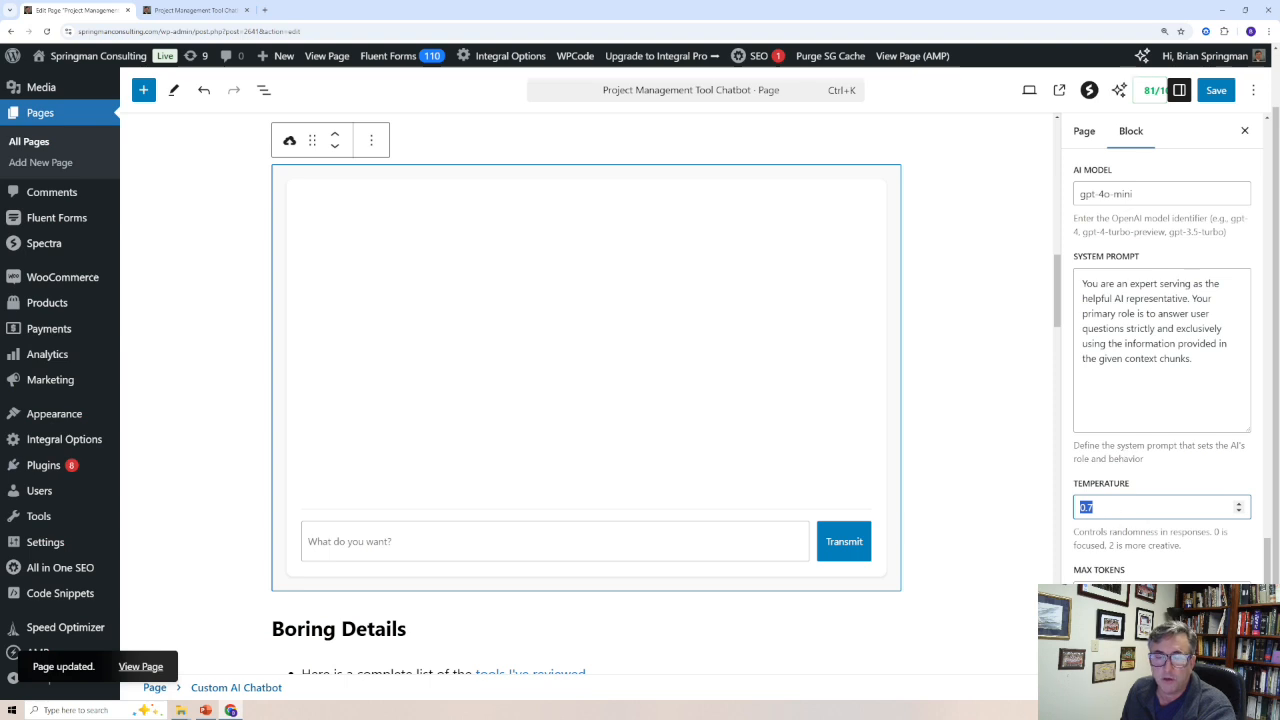
{"action": "key", "text": "Tab"}
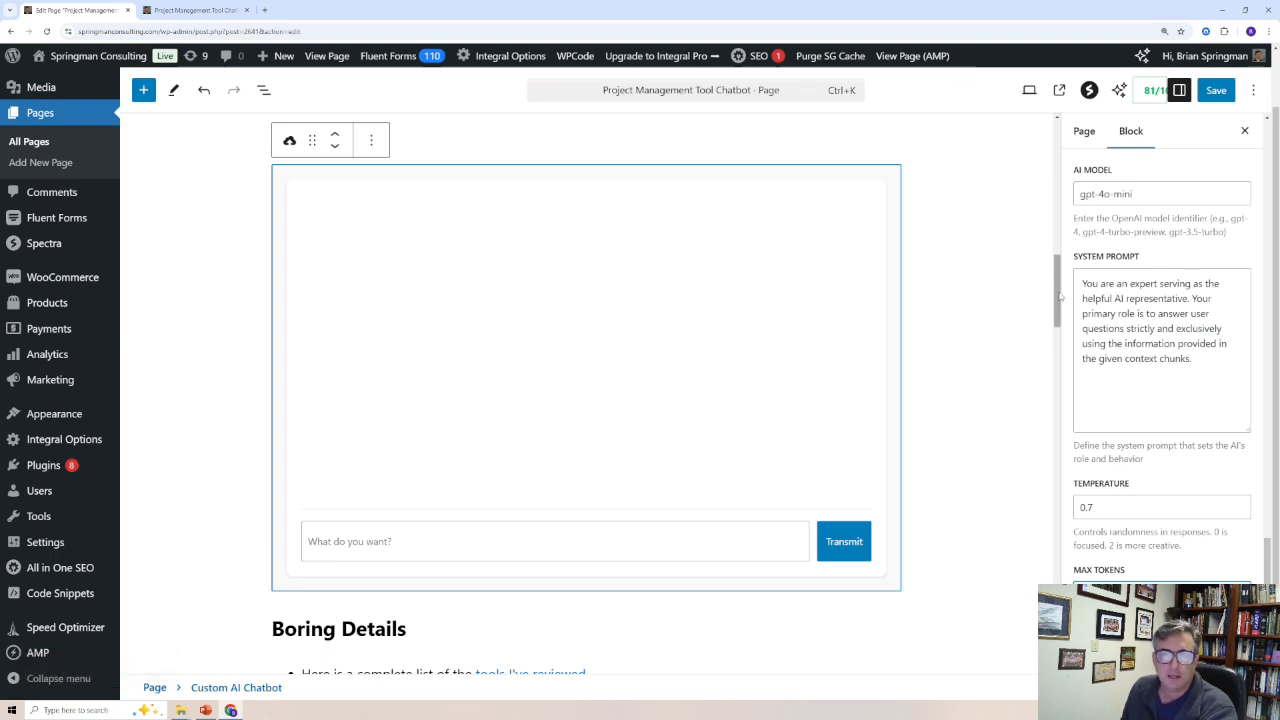
{"action": "scroll", "coordinate": [1060, 295], "scroll_direction": "up", "scroll_amount": 1}
{"action": "scroll", "coordinate": [1060, 295], "scroll_direction": "down", "scroll_amount": 1}
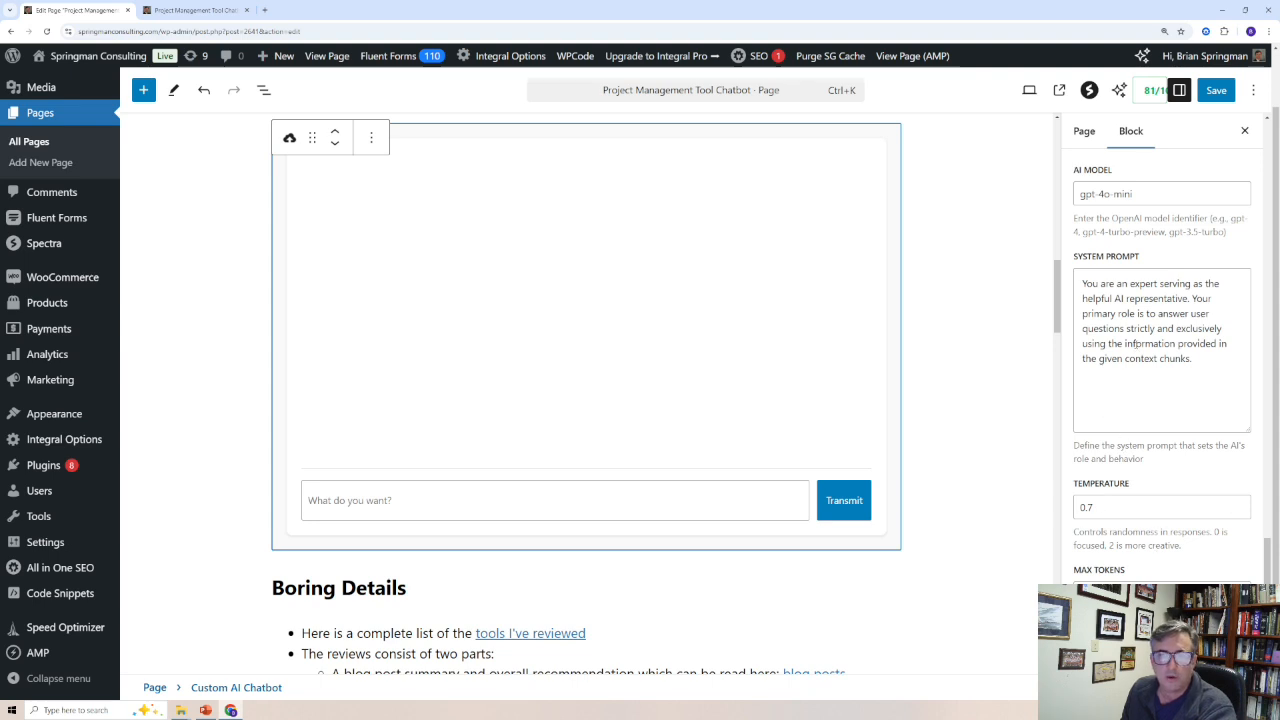
{"action": "mouse_move", "coordinate": [1057, 320]}
{"action": "left_mouse_down"}
{"action": "mouse_move", "coordinate": [1058, 255]}
{"action": "mouse_move", "coordinate": [1058, 300]}
{"action": "left_mouse_up"}
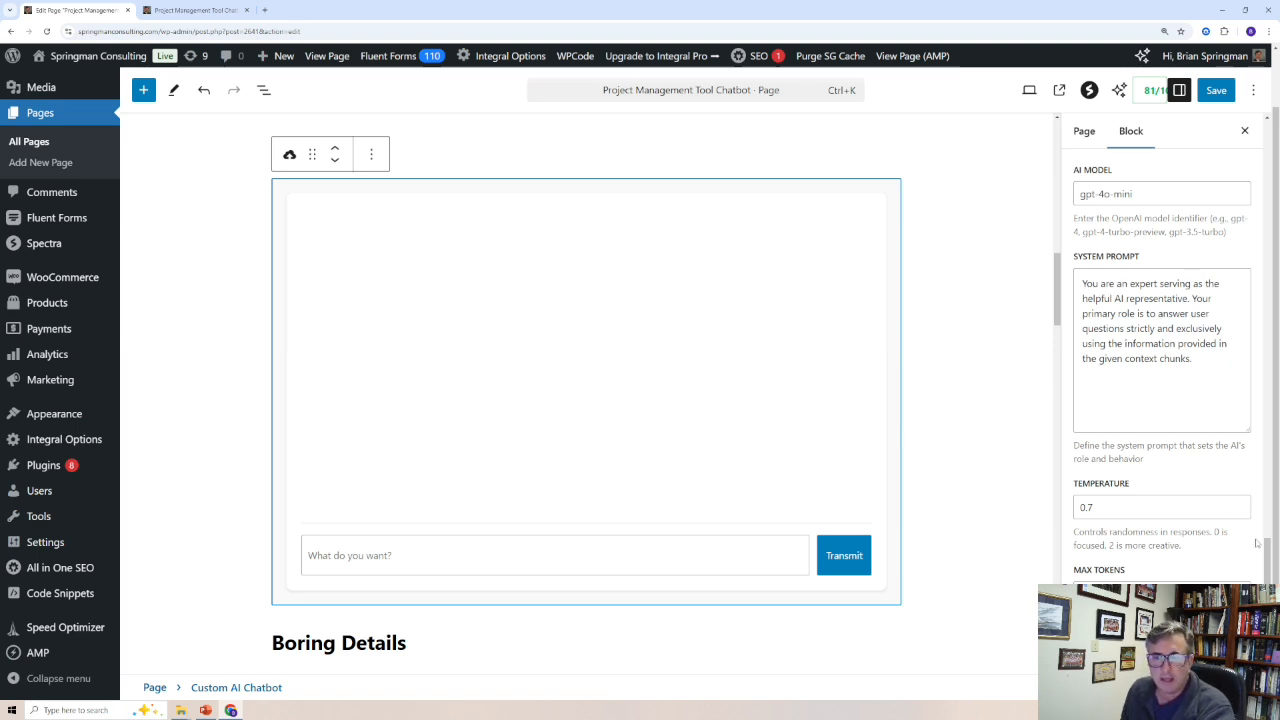
Step: Review the chatbot block's settings once more, from the display settings through the Pinecone query values to the OpenAI settings
{"action": "left_click_drag", "start_coordinate": [1268, 560], "coordinate": [1267, 170]}
{"action": "scroll", "coordinate": [1126, 302], "scroll_direction": "down", "scroll_amount": 1}
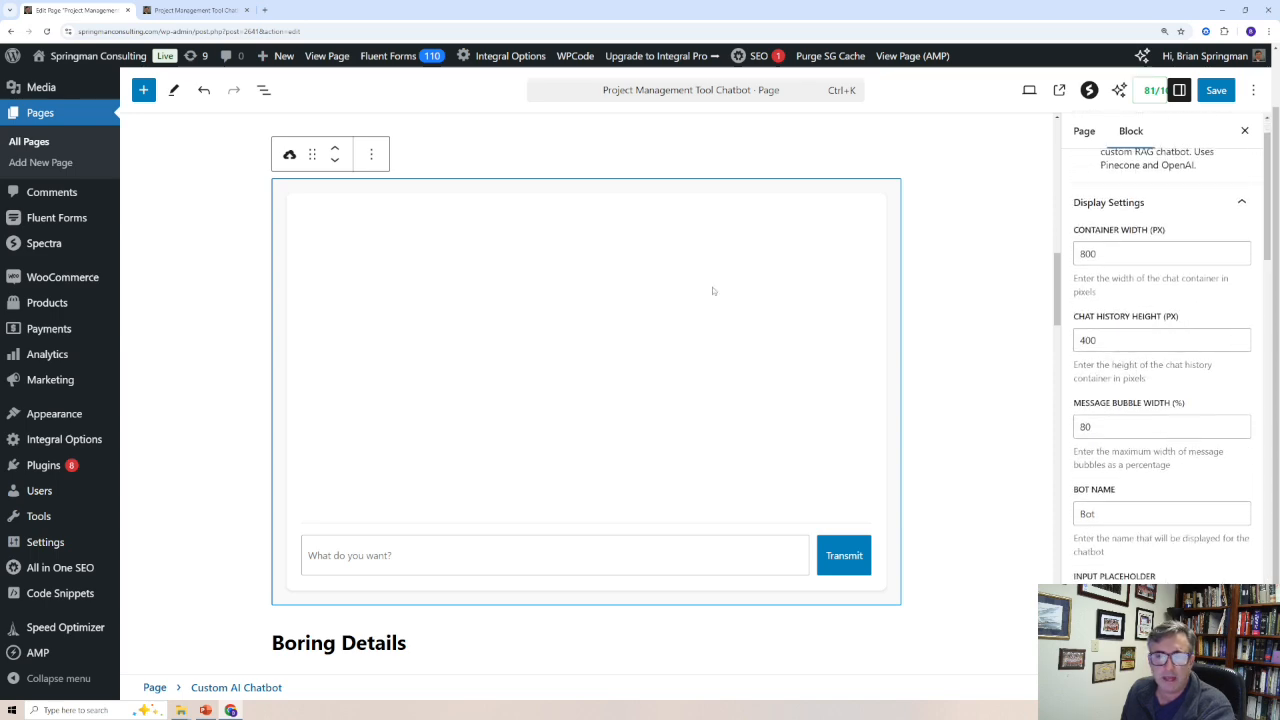
{"action": "scroll", "coordinate": [1125, 333], "scroll_direction": "down", "scroll_amount": 10}
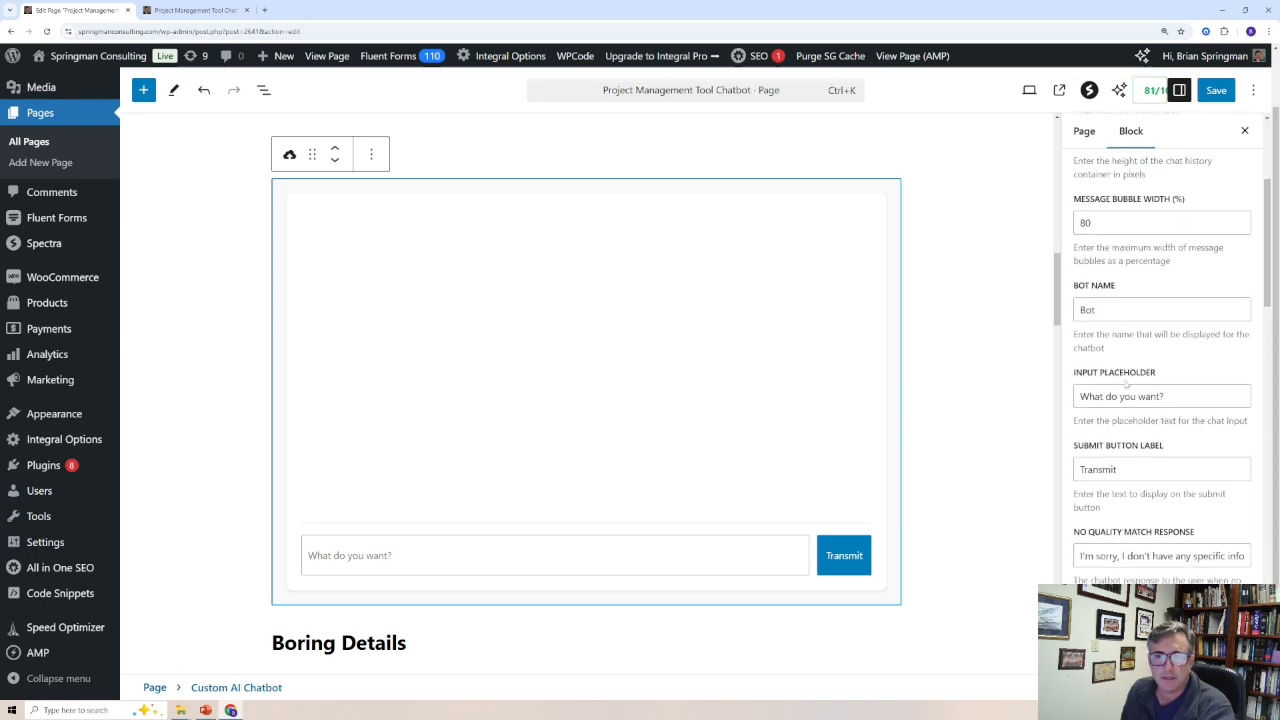
{"action": "scroll", "coordinate": [1160, 430], "scroll_direction": "down", "scroll_amount": 6}
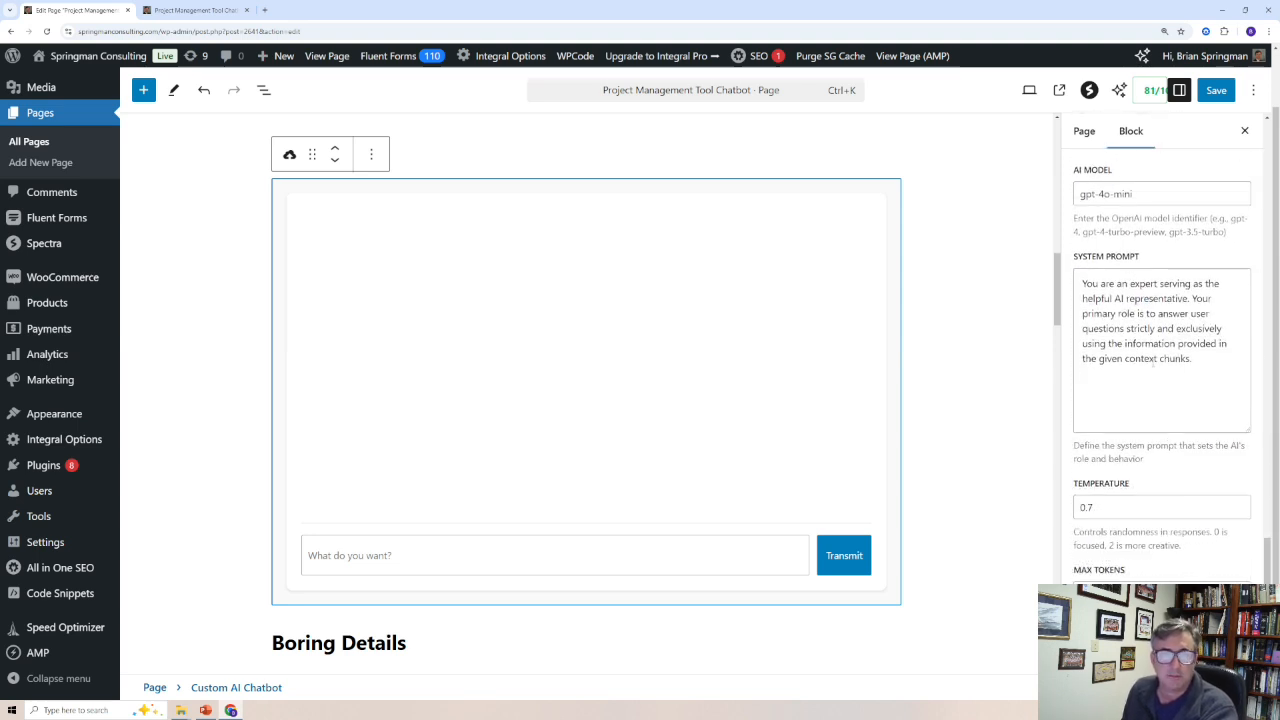
{"action": "scroll", "coordinate": [1155, 360], "scroll_direction": "up", "scroll_amount": 2}
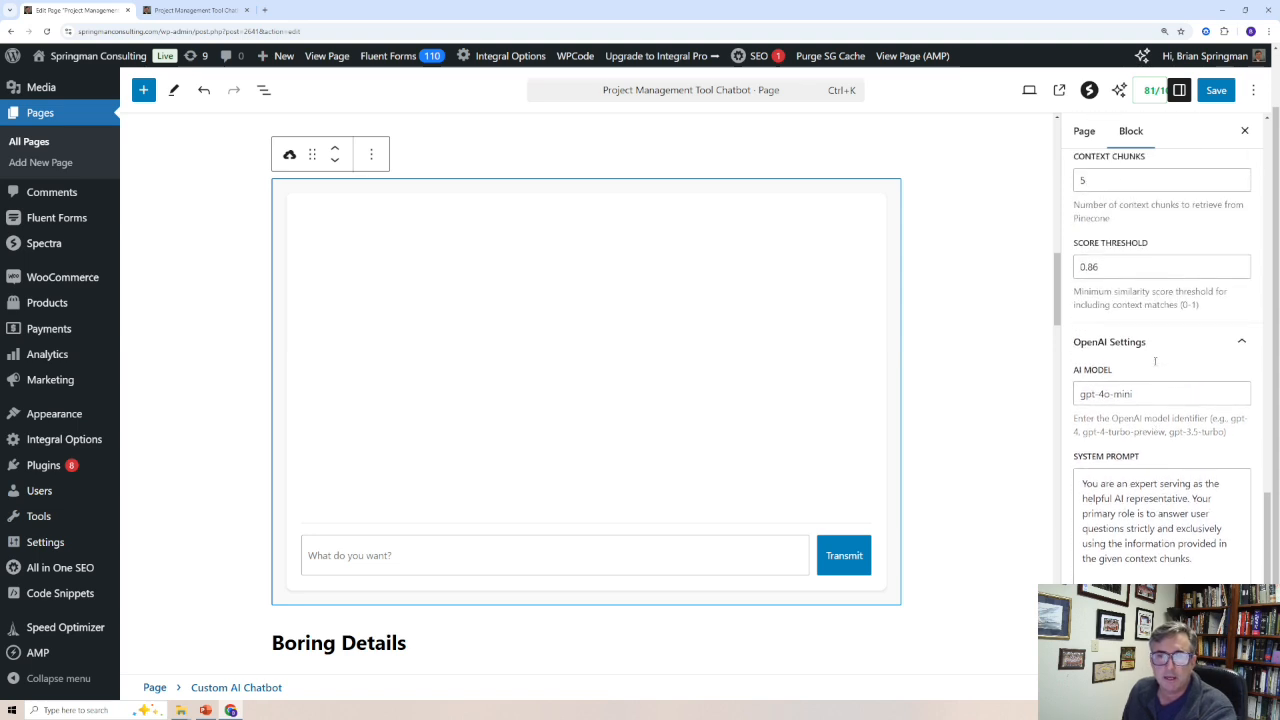